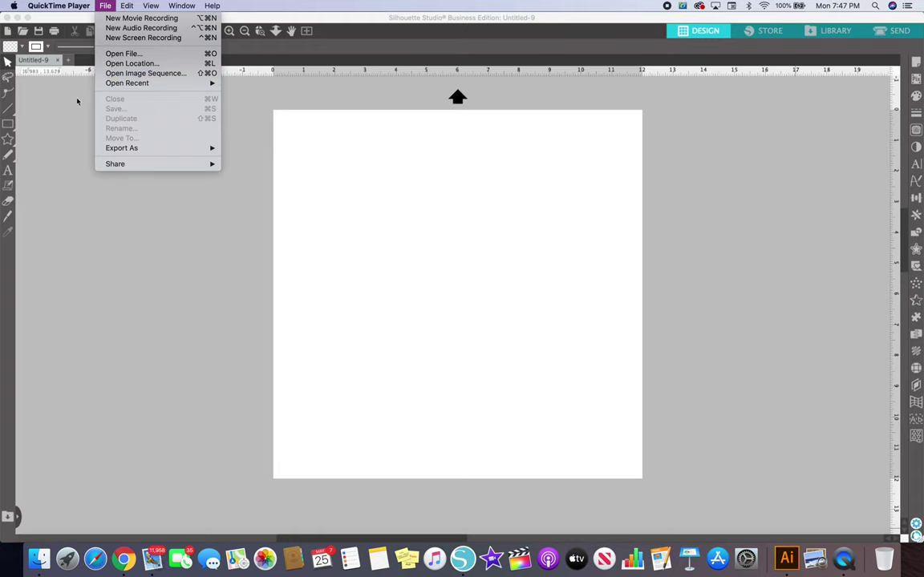
- Merge straight_outta.svg from the Downloads > straight_outta folder onto the blank page
left_click(72, 93)
left_click(103, 5)
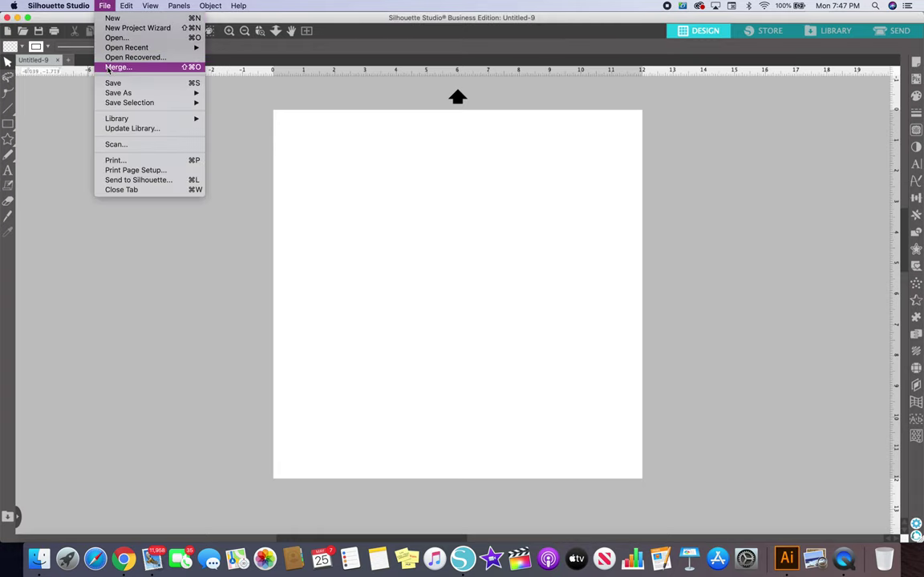
left_click(99, 67)
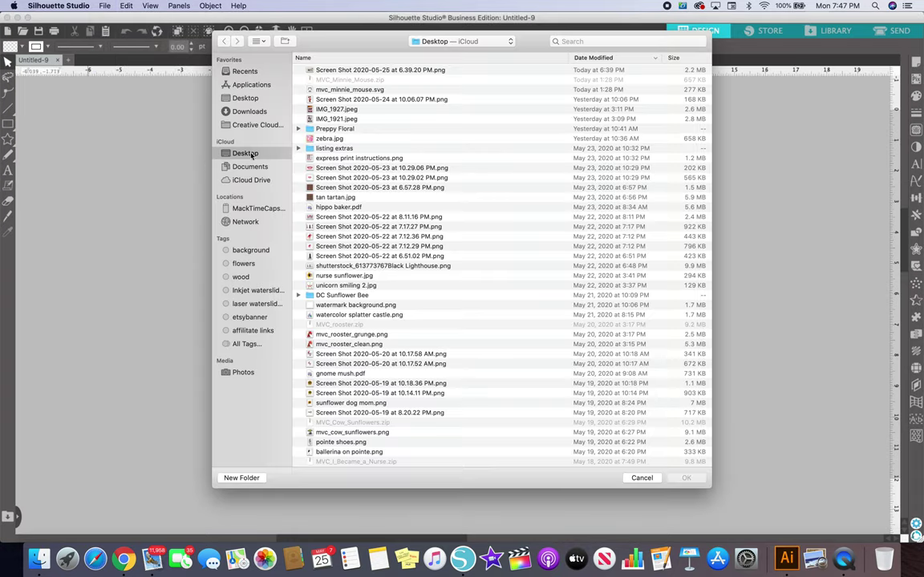
left_click(254, 113)
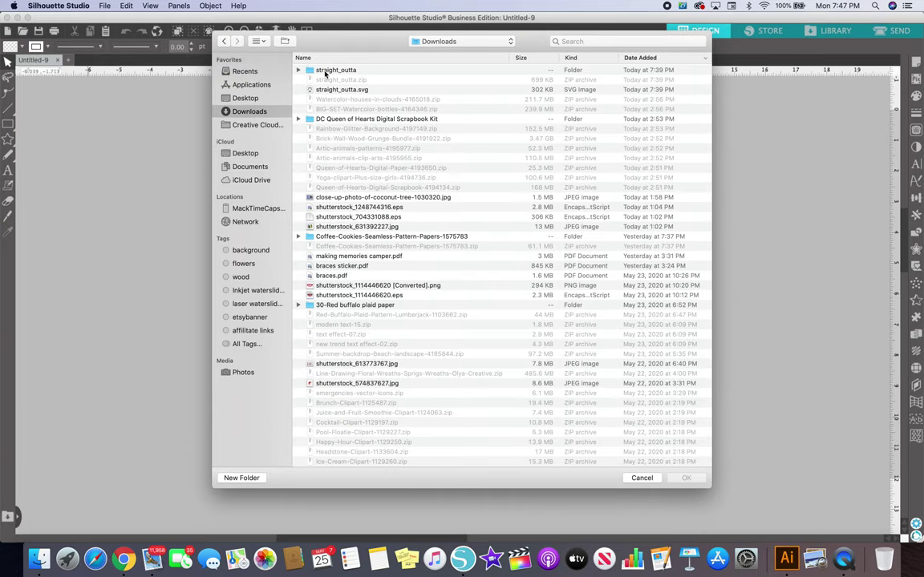
double_click(325, 72)
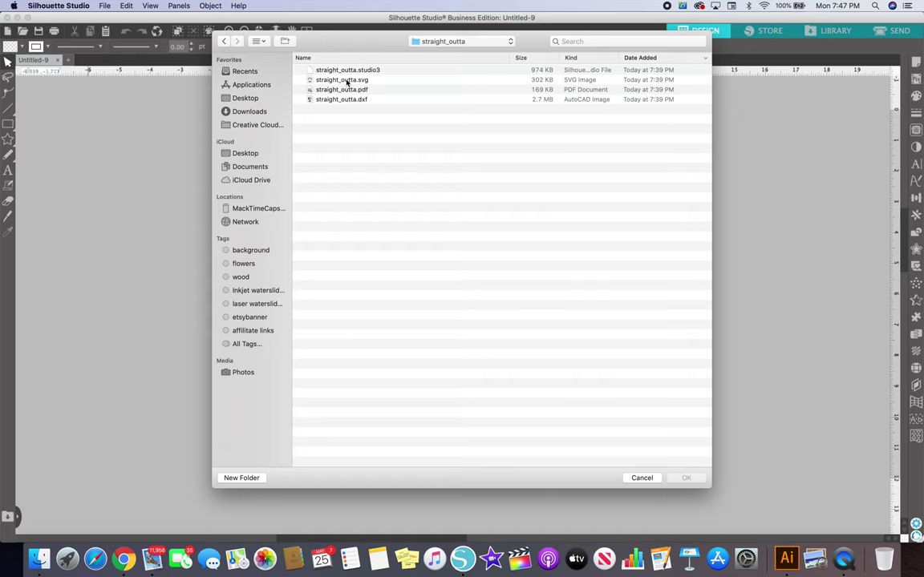
double_click(346, 81)
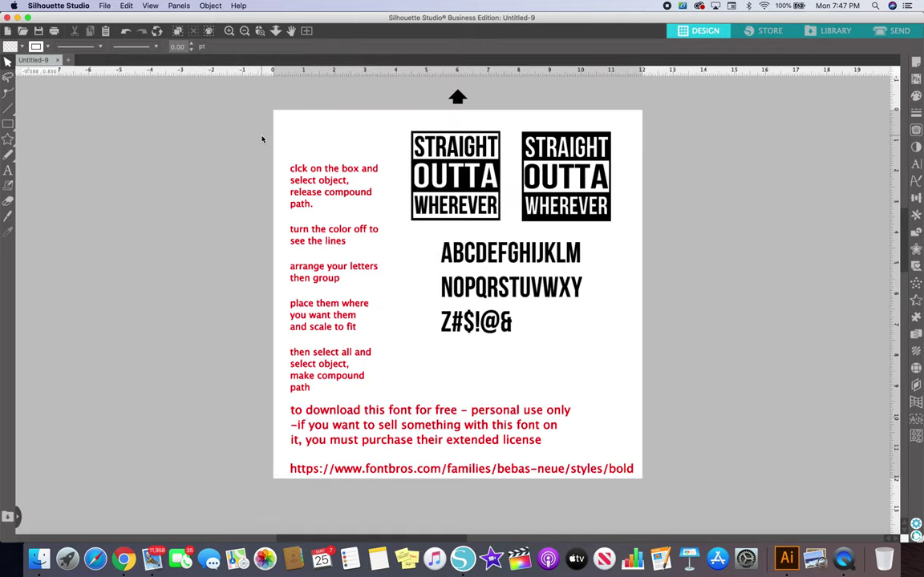
- Ungroup the design, move the red text and download note off-page, and scale logos and alphabet to 10.491 in
left_click_drag(262, 139, 332, 401)
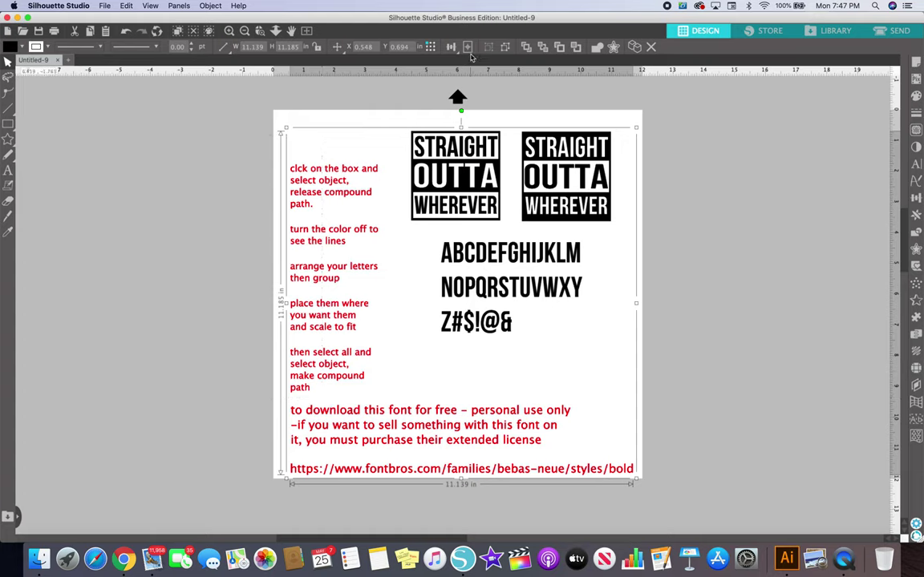
left_click(508, 49)
left_click(230, 134)
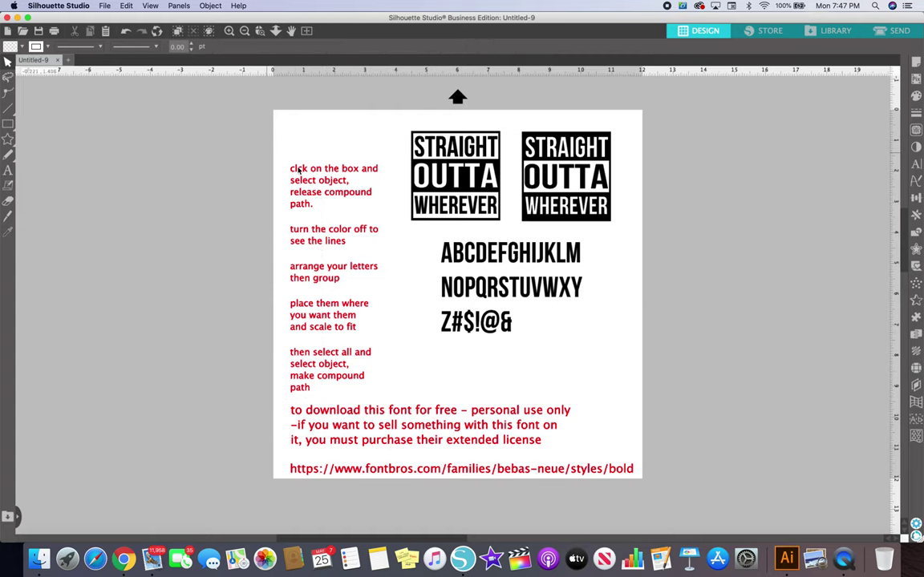
left_click_drag(310, 182, 193, 131)
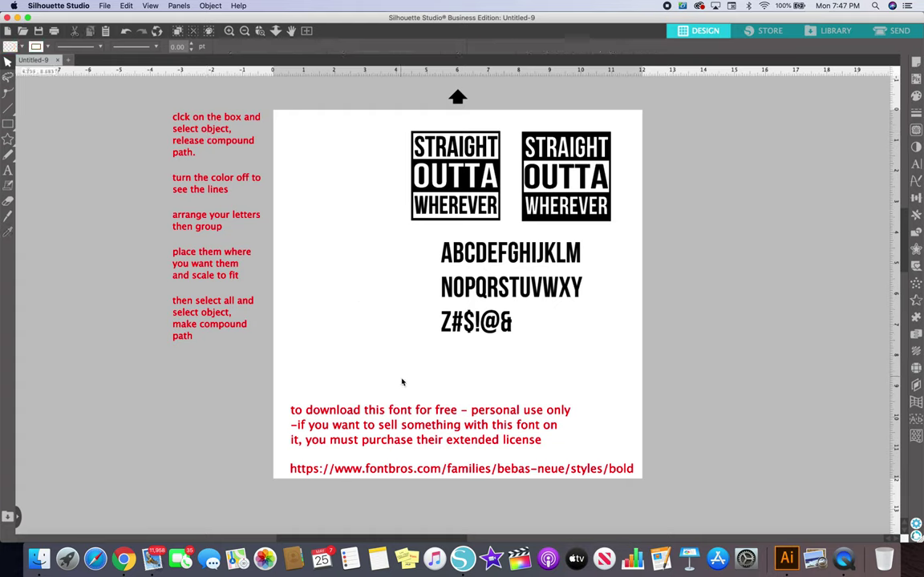
left_click_drag(358, 403, 1, 379)
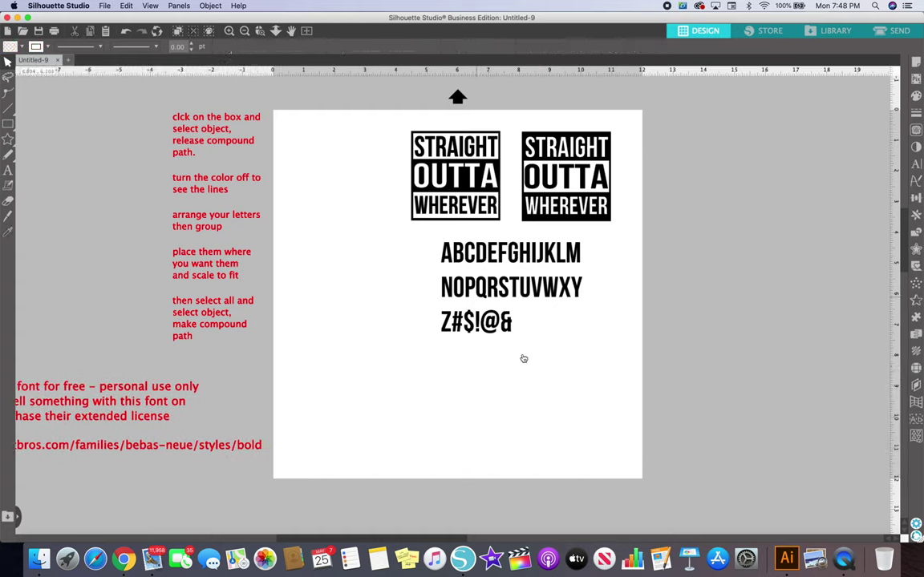
left_click_drag(624, 362, 417, 141)
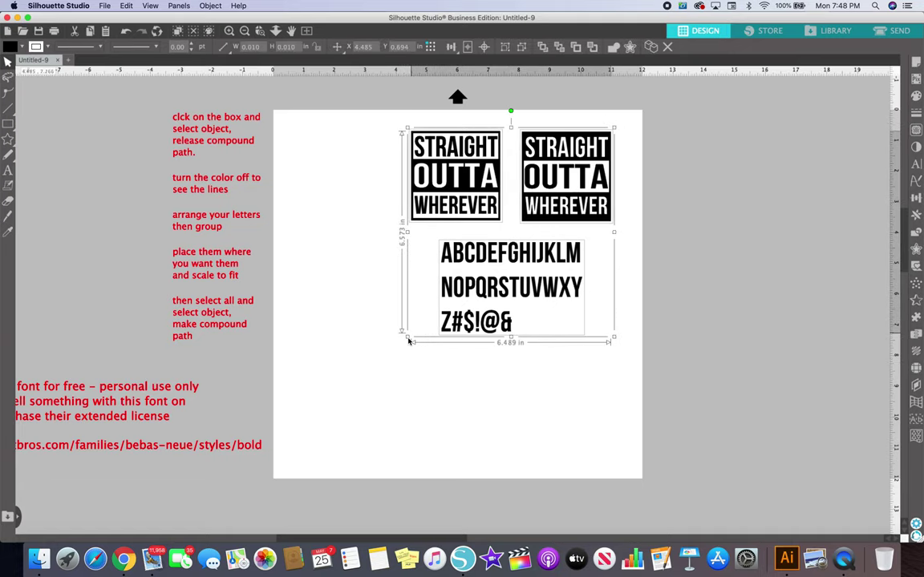
mouse_move(409, 342)
left_mouse_down()
mouse_move(279, 443)
mouse_move(276, 458)
left_mouse_up()
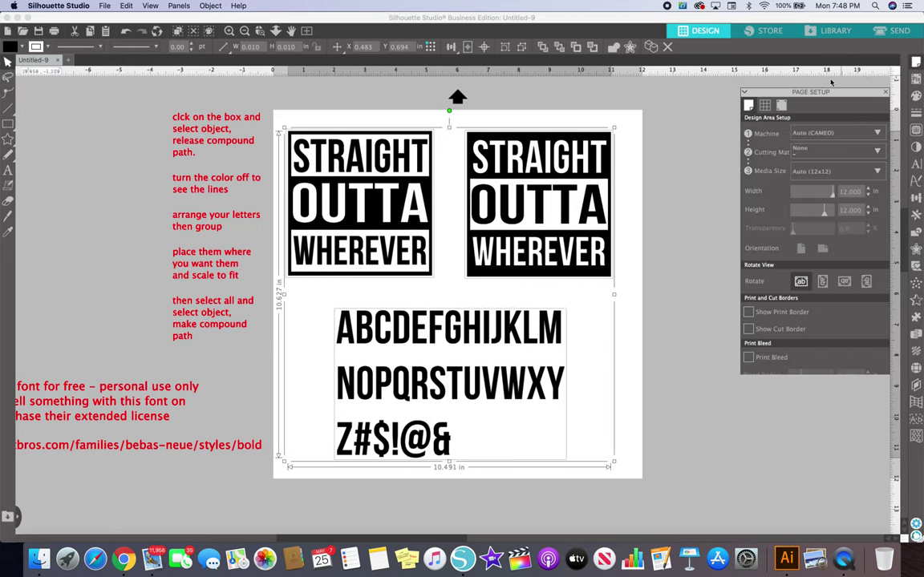
- Turn on Show Grid in Page Setup
left_click(764, 94)
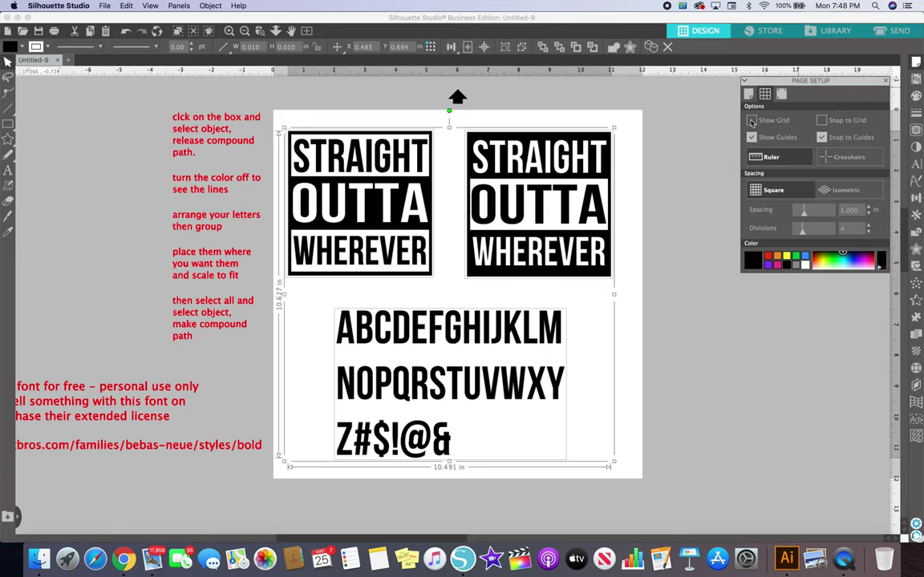
left_click(751, 121)
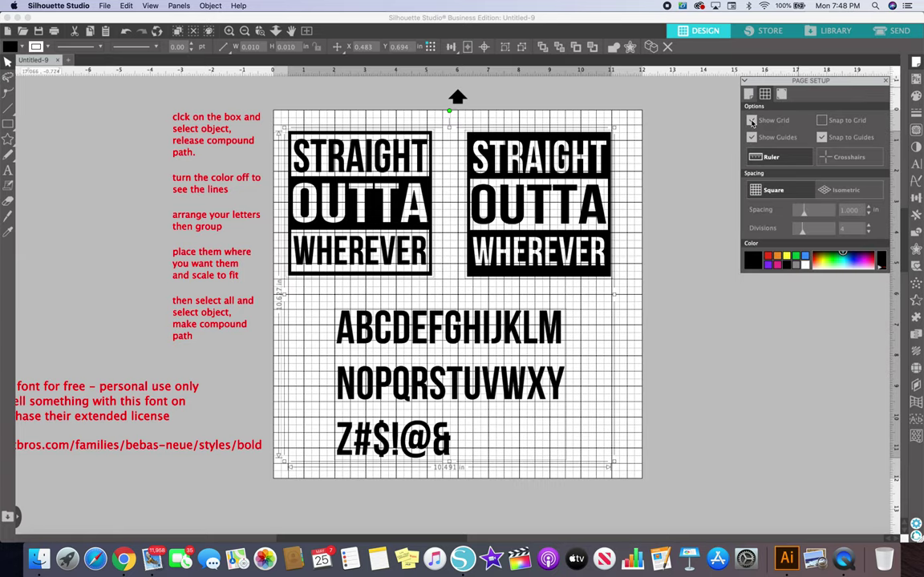
left_click(887, 82)
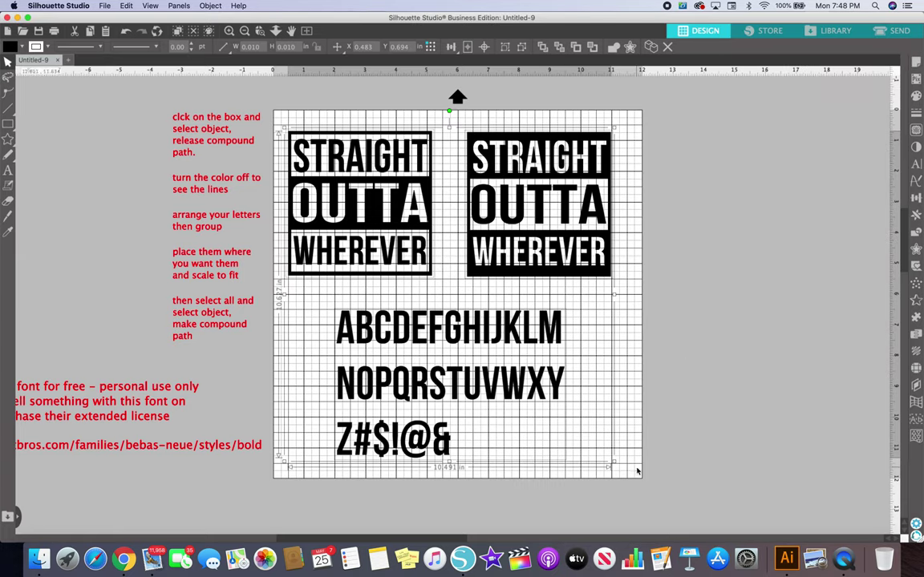
- Enlarge the logos and alphabet to 12.518 in wide and shift them up onto the page
left_click_drag(614, 463, 704, 504)
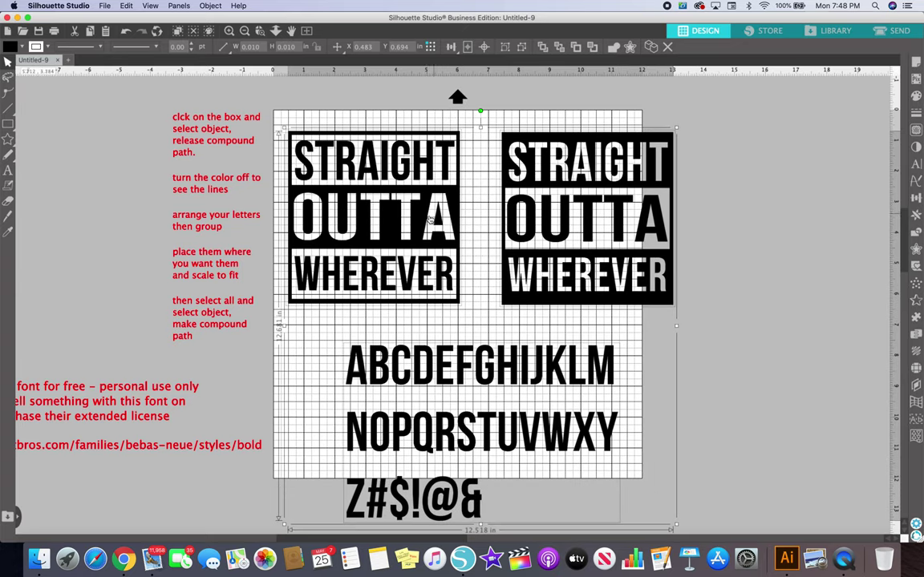
left_click_drag(419, 215, 405, 195)
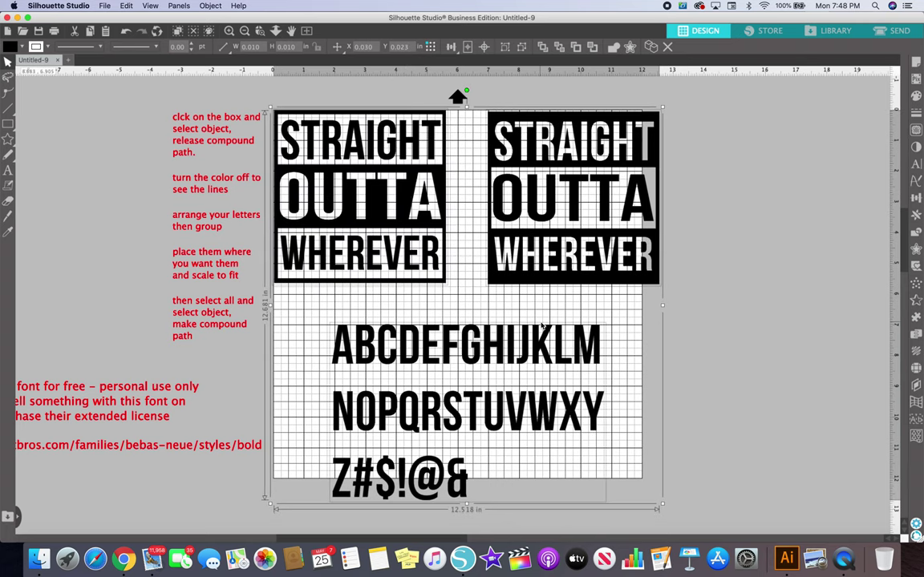
scroll(543, 326, "down", 2)
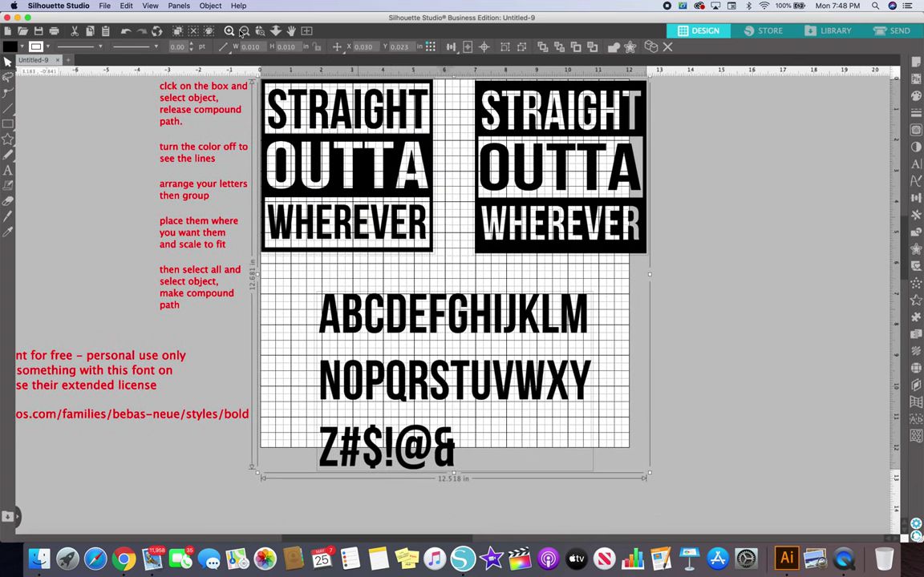
left_click(243, 31)
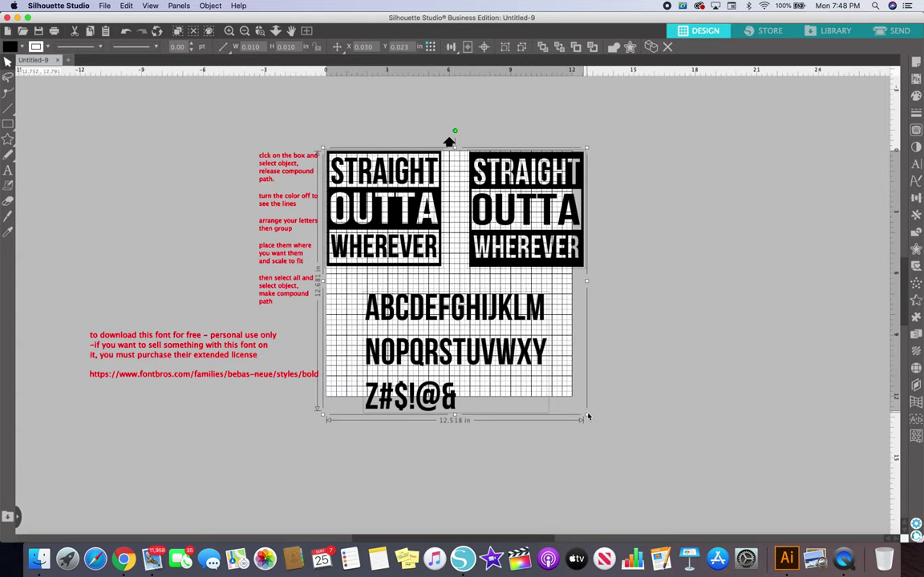
- Scale to about 15.6 in, then move the outlined logo left, black-box logo onto the grid, and alphabet right
left_click_drag(586, 416, 791, 525)
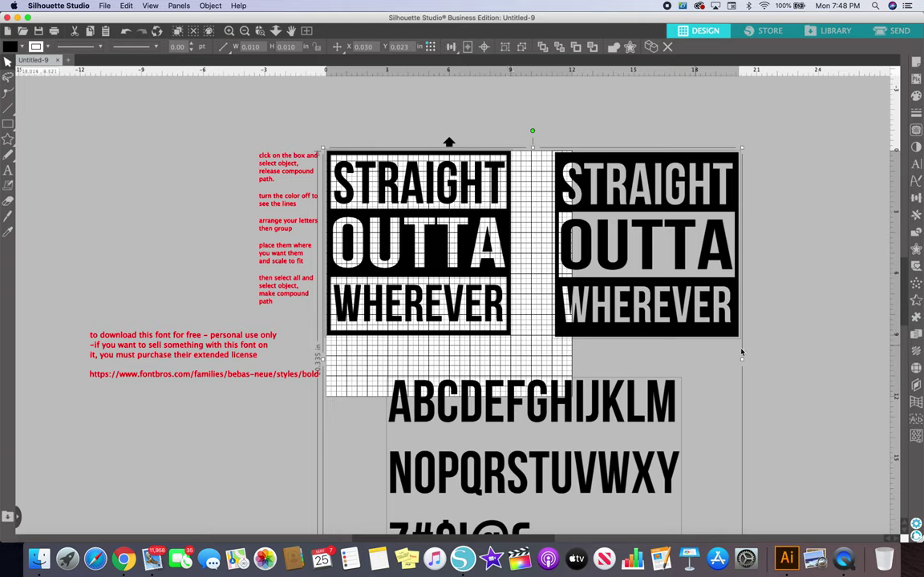
left_click(751, 294)
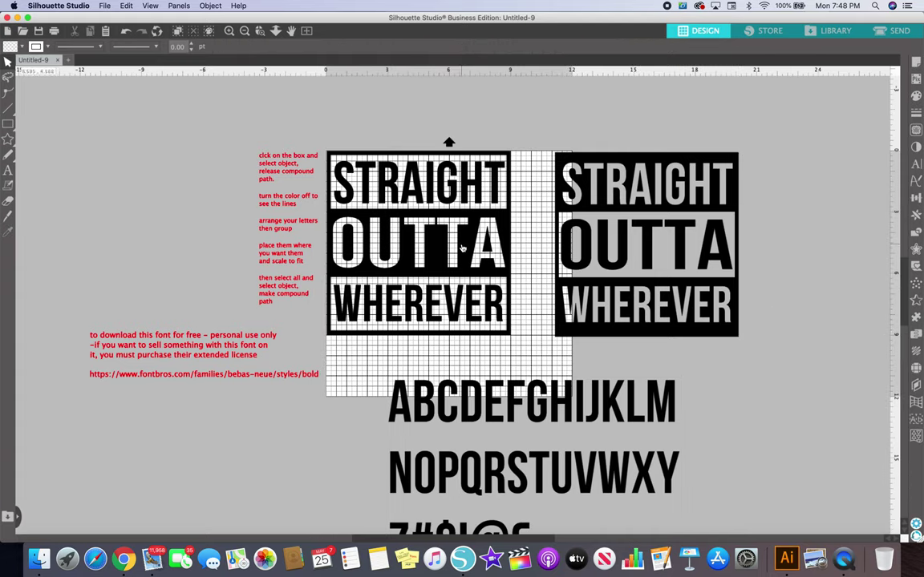
left_click_drag(462, 248, 192, 215)
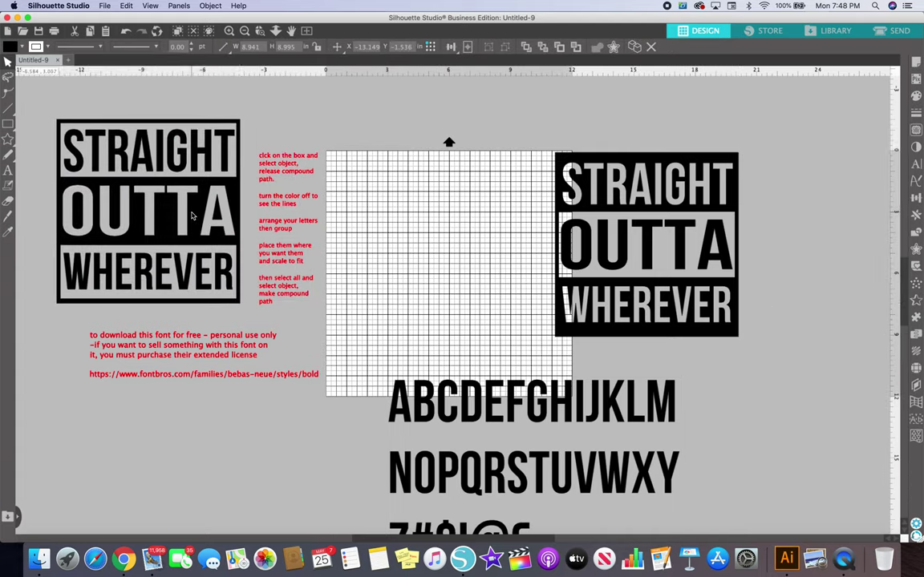
left_click_drag(586, 202, 392, 214)
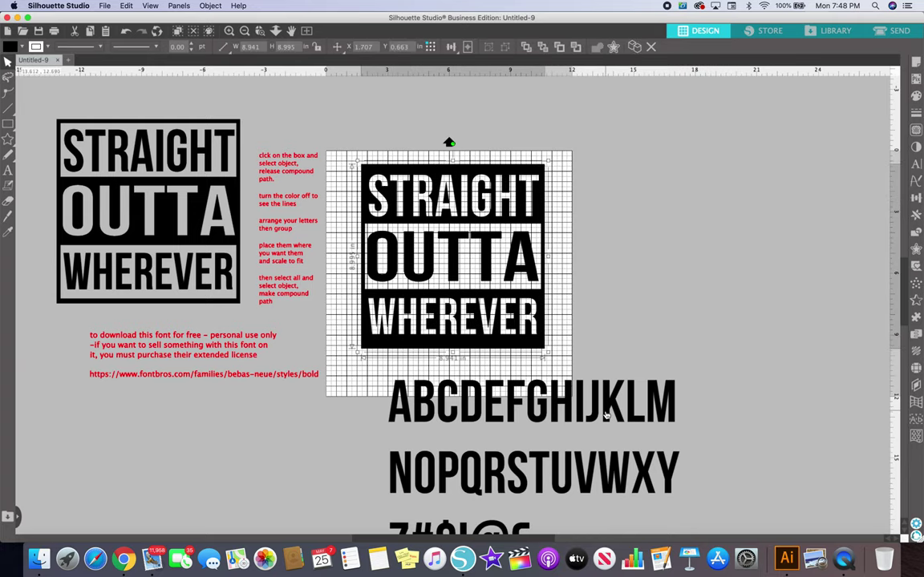
left_click_drag(618, 455, 803, 190)
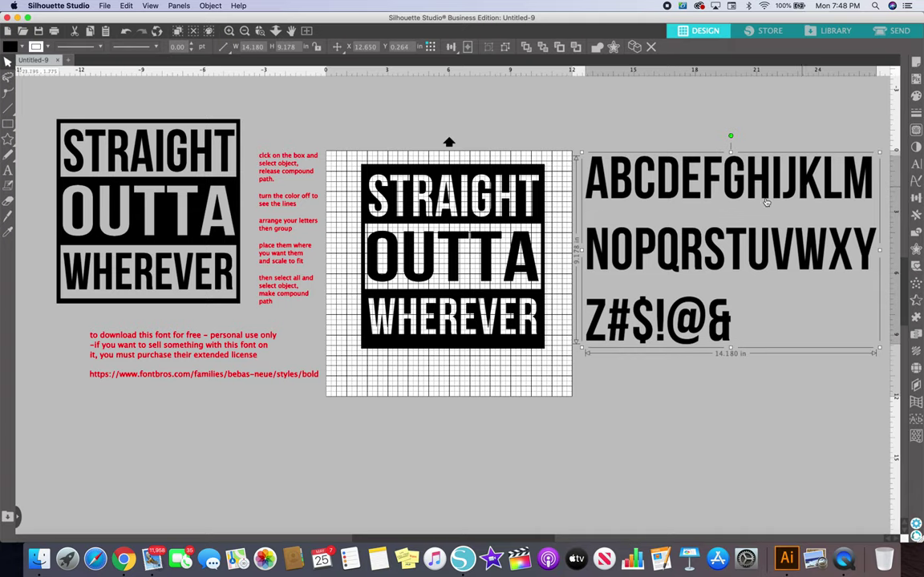
left_click(424, 292)
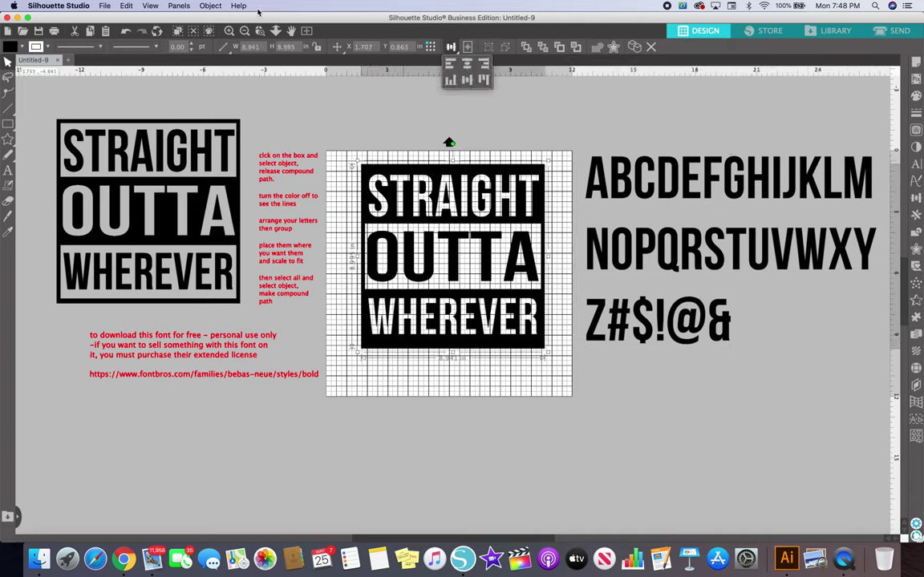
- Release the black-box logo's compound path and set its fill to none
left_click(210, 5)
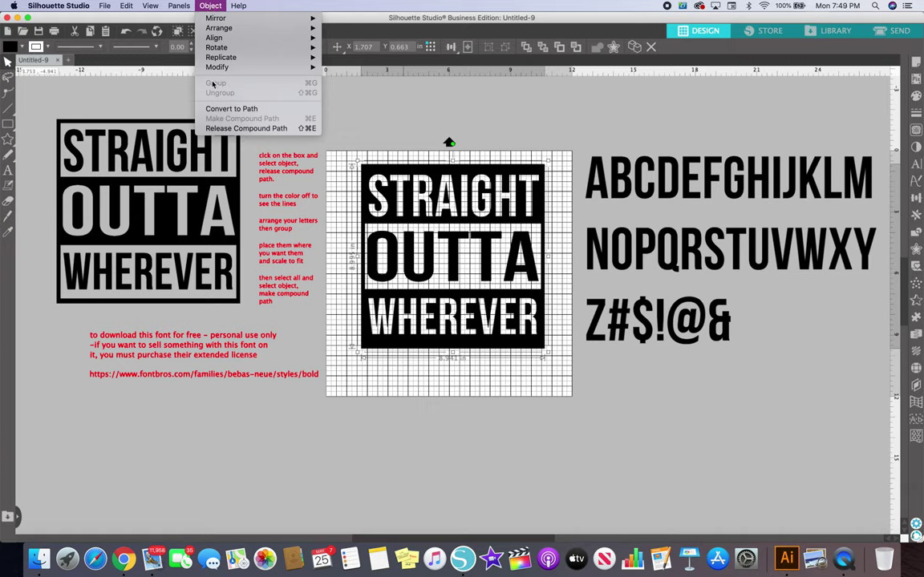
left_click(244, 128)
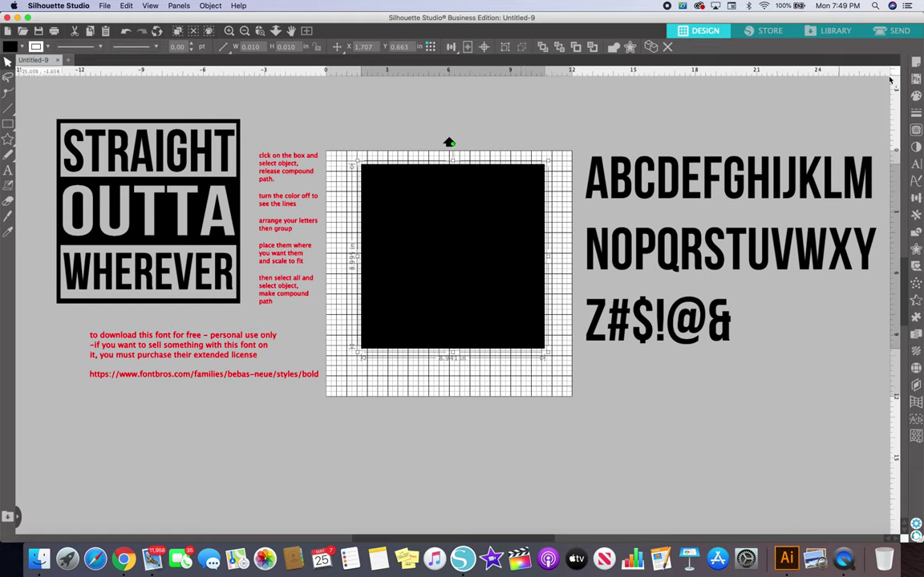
left_click(917, 96)
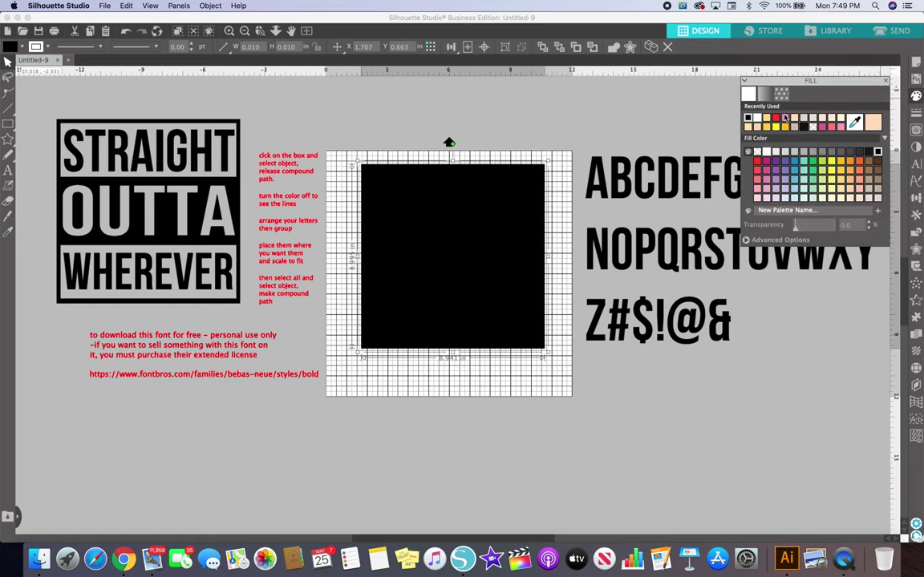
left_click(758, 154)
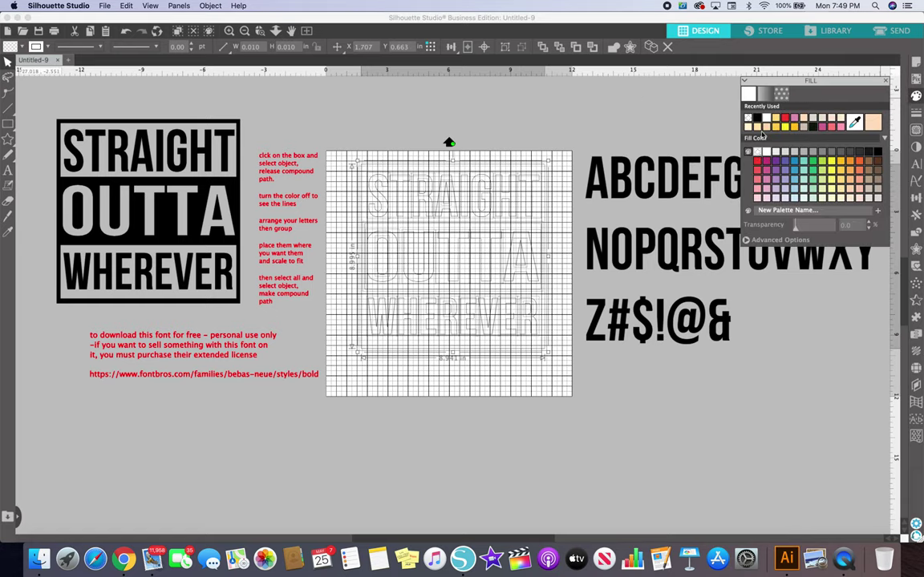
- Set the logo's line colour to black
left_click(916, 112)
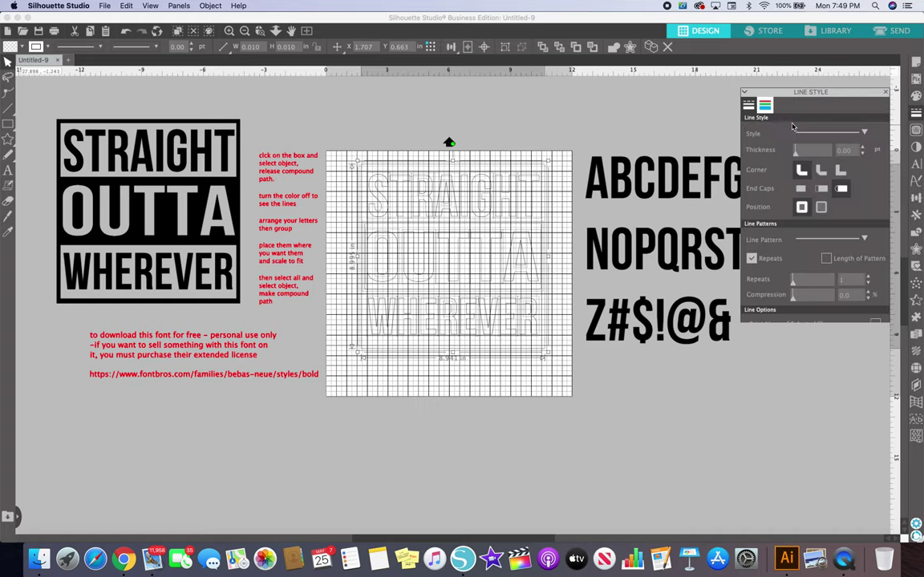
left_click(765, 94)
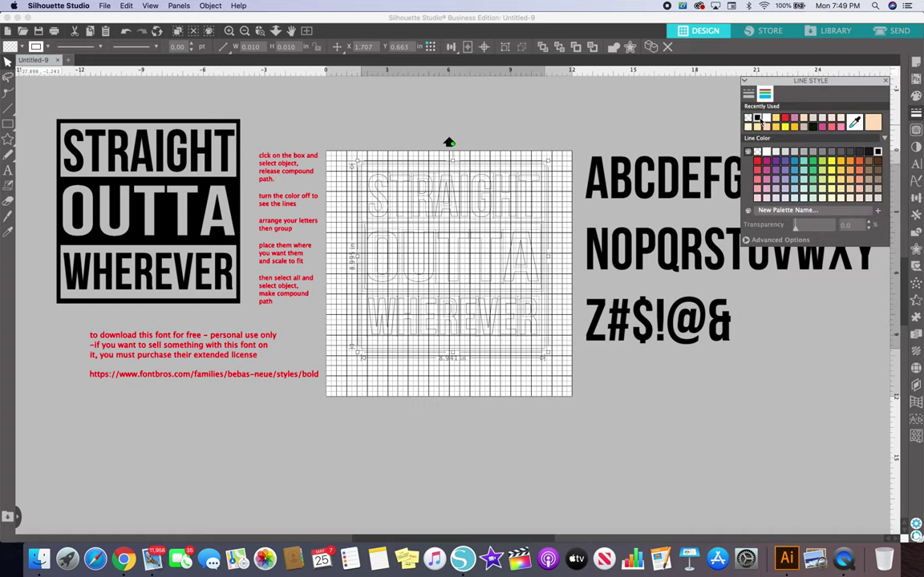
left_click(877, 152)
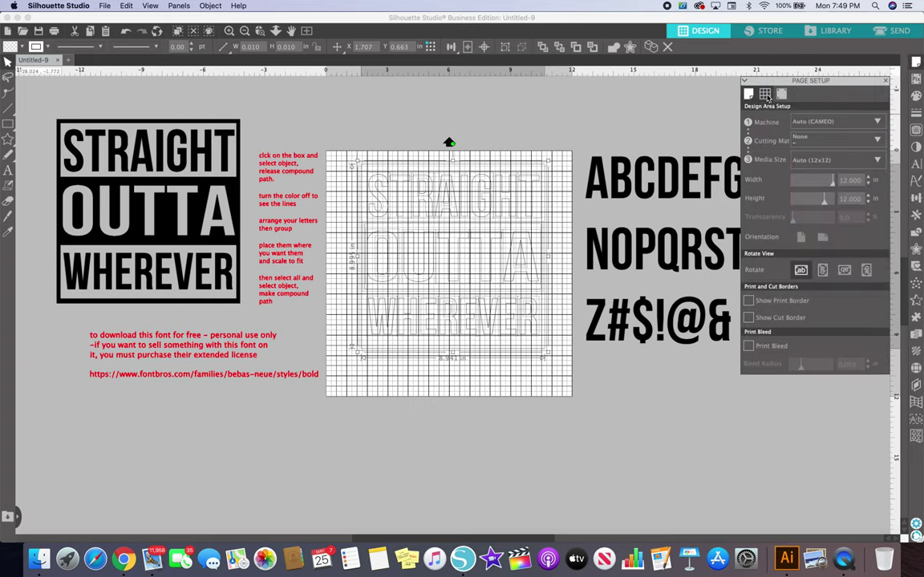
- Turn off Show Grid in Page Setup
left_click(766, 95)
left_click(751, 121)
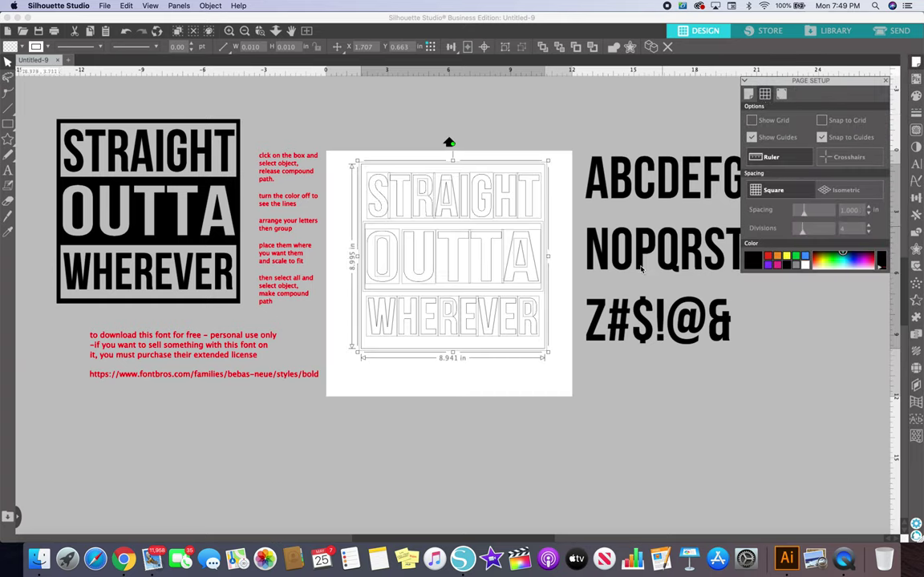
left_click(591, 372)
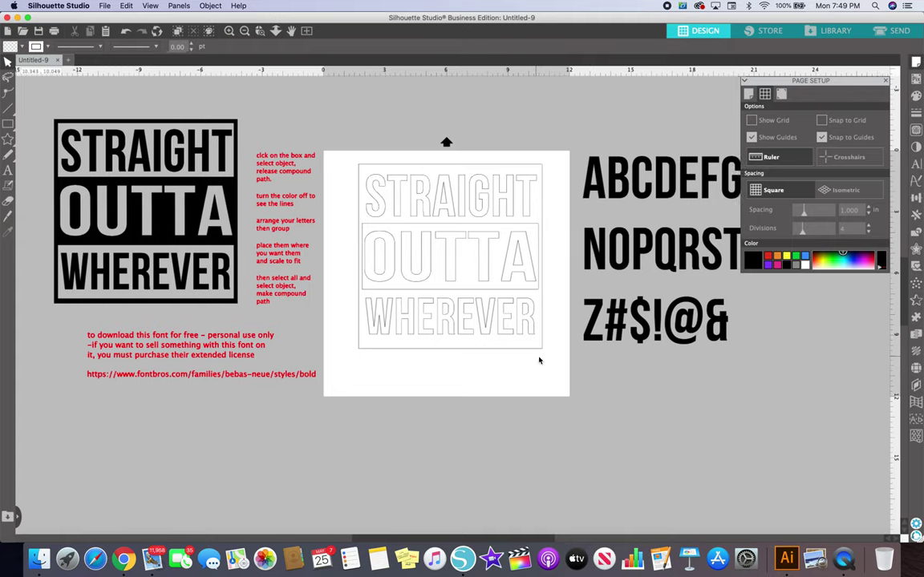
scroll(539, 360, "right", 1)
left_click(886, 82)
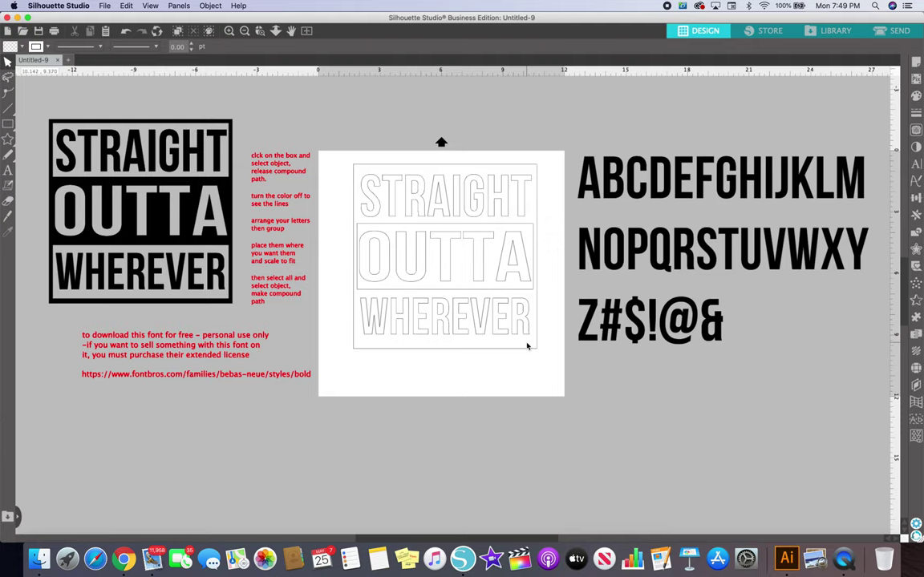
- Drag the WHEREVER outline down below the page
left_click(477, 317)
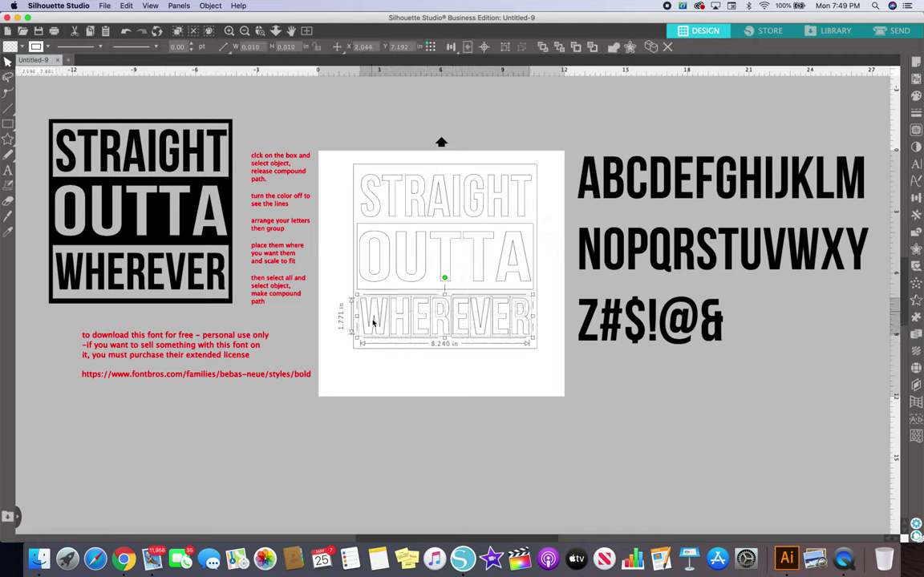
left_click_drag(373, 322, 360, 459)
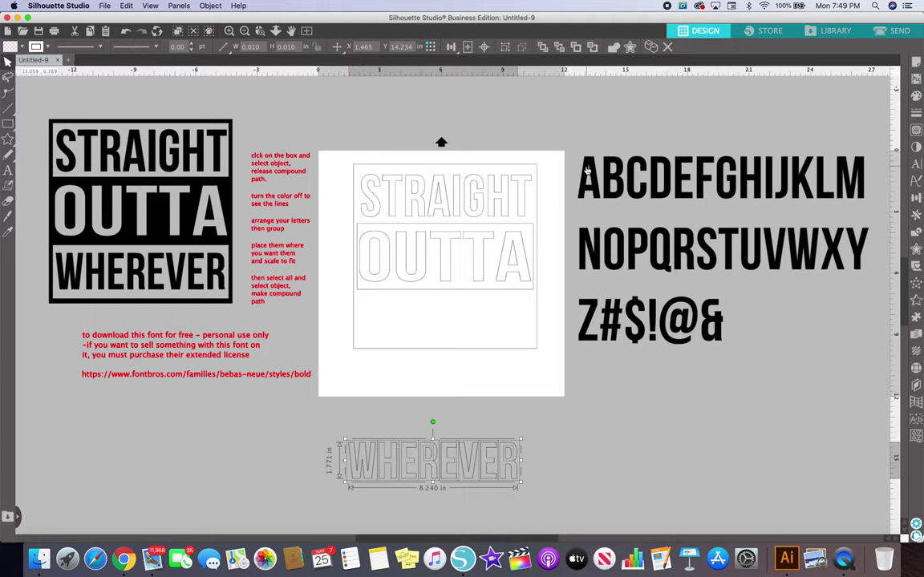
mouse_move(664, 190)
left_mouse_down()
mouse_move(674, 190)
mouse_move(660, 190)
left_mouse_up()
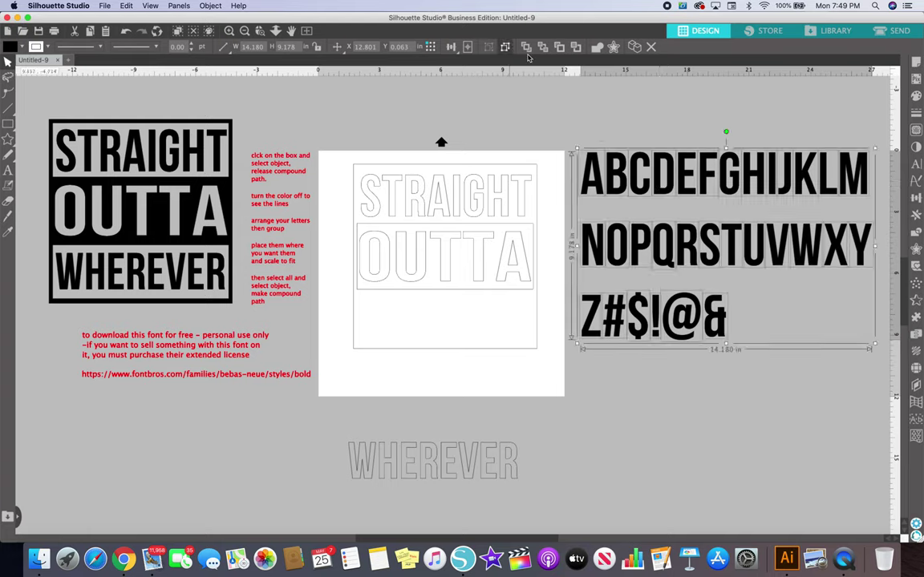
- Place the letters D, I and S from the alphabet under OUTTA in the empty box
left_click(610, 78)
left_click_drag(656, 180, 365, 335)
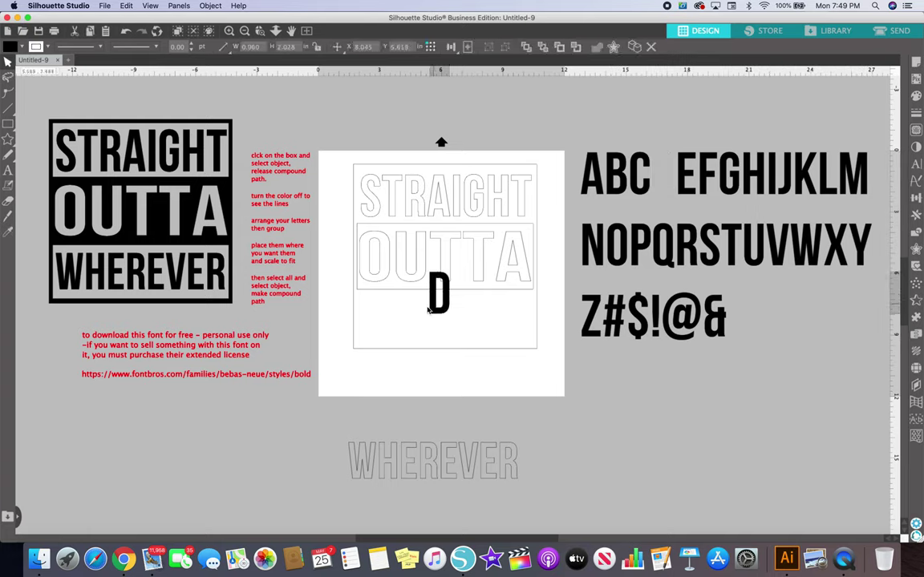
left_click(577, 257)
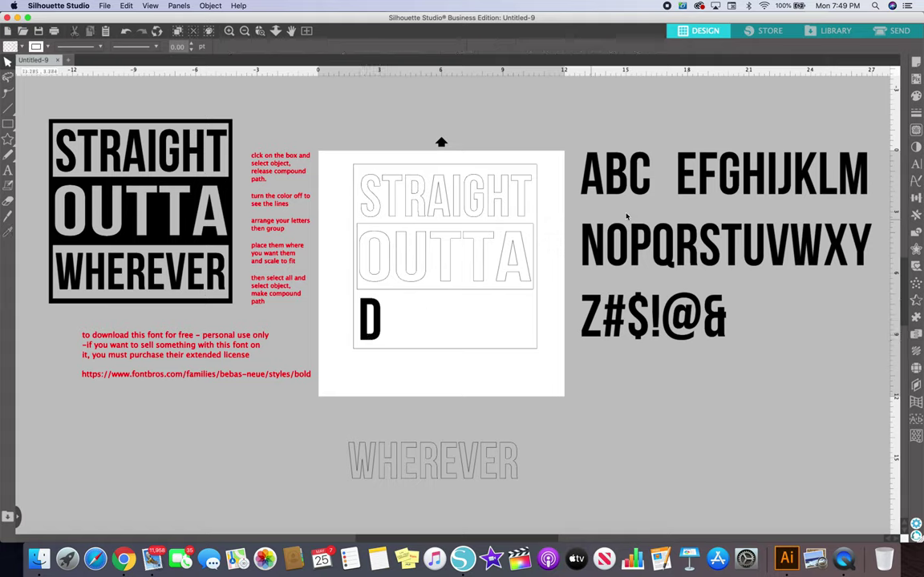
left_click_drag(780, 191, 390, 339)
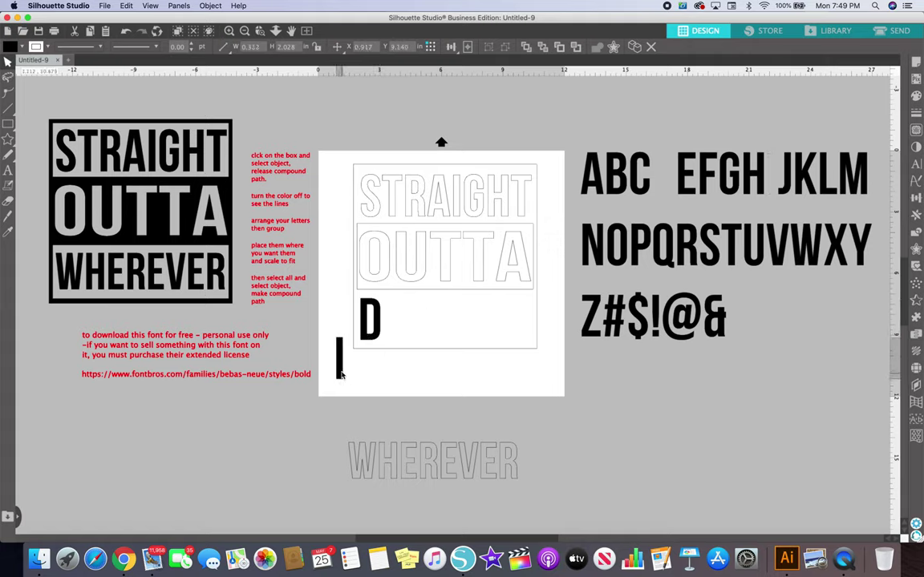
left_click(443, 306)
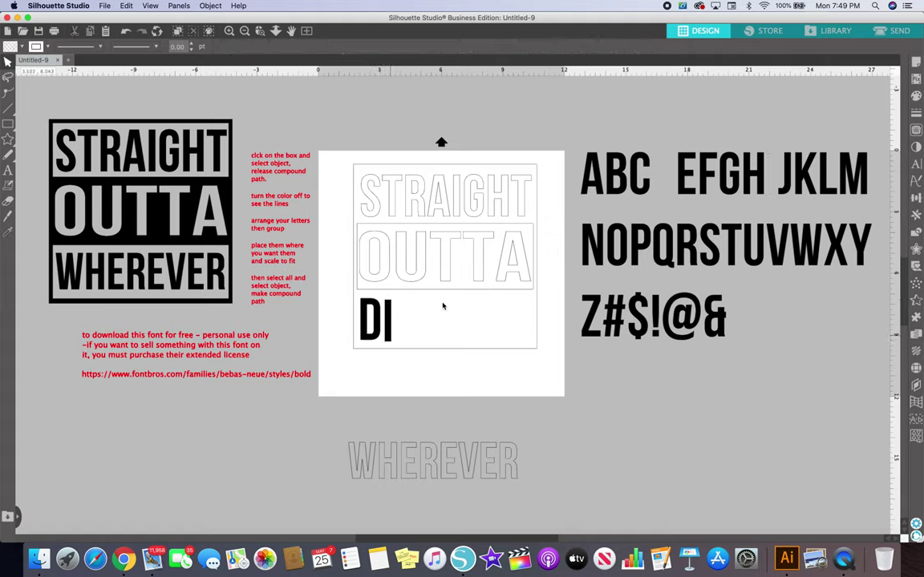
left_click_drag(695, 258, 407, 337)
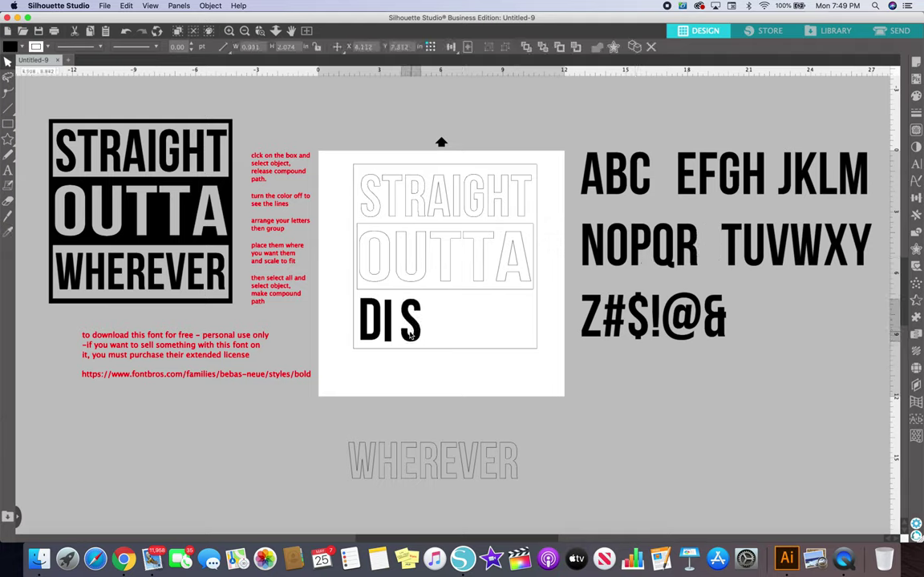
left_click(670, 195)
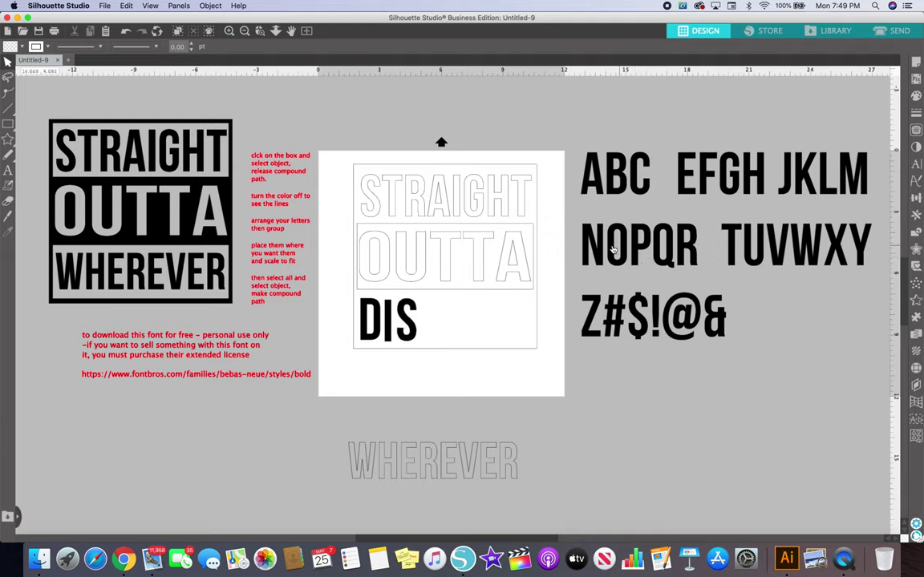
- Add N, E and Y after DIS to spell DISNEY
left_click_drag(612, 250, 440, 320)
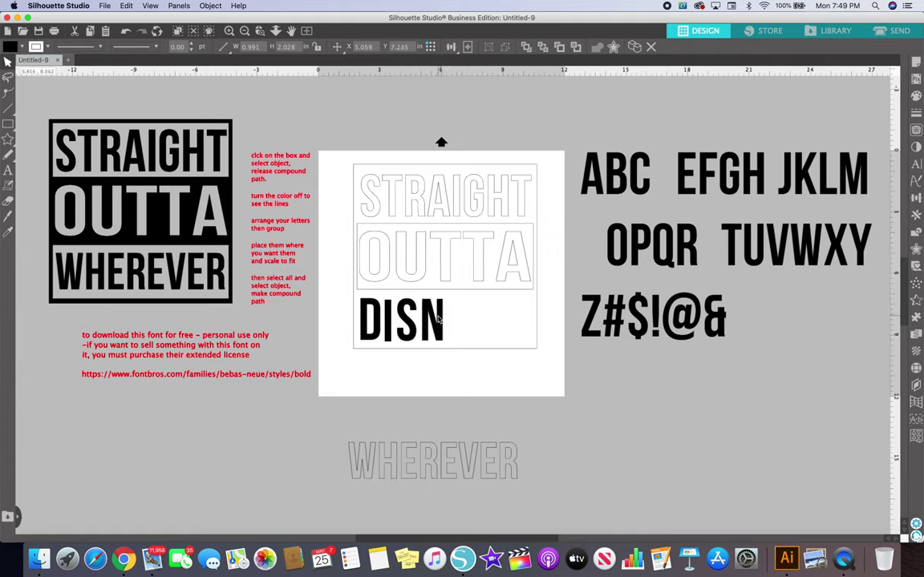
left_click(693, 182)
left_click_drag(687, 182, 448, 330)
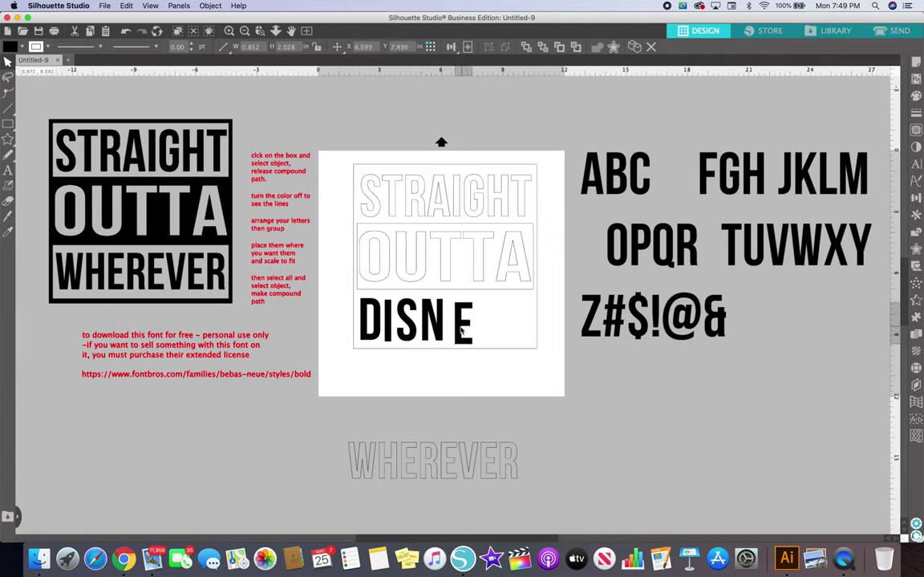
left_click(587, 240)
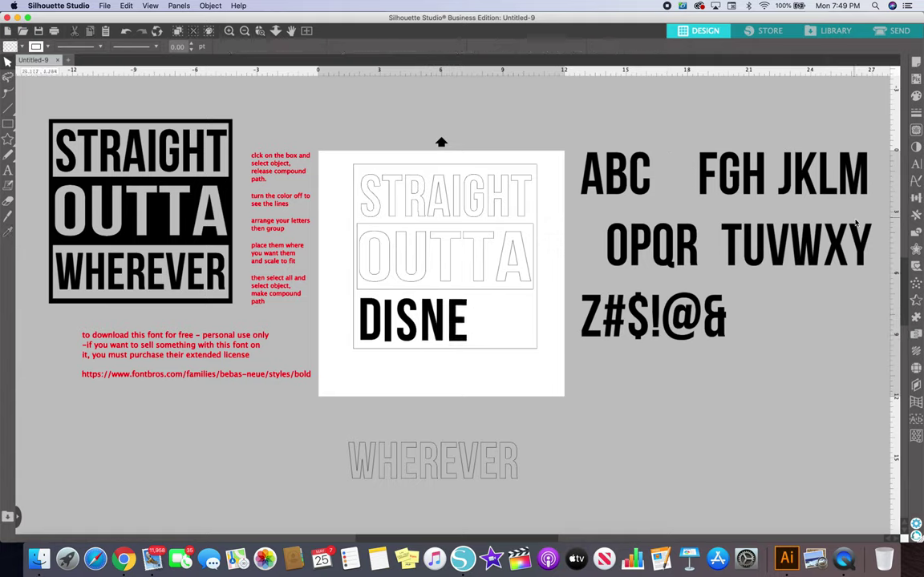
left_click_drag(858, 244, 447, 322)
left_click(456, 321)
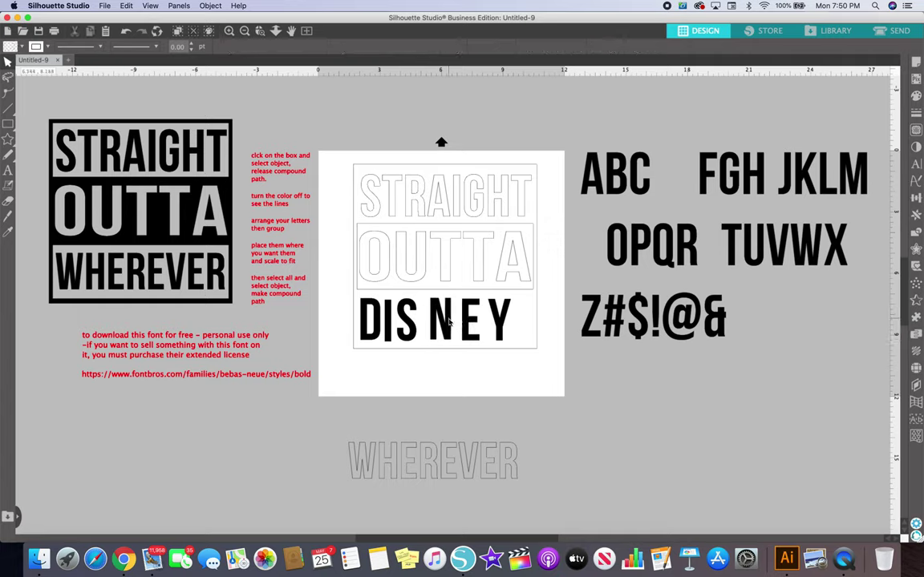
- Even out the DISNEY letter spacing by nudging the I
left_click_drag(377, 320, 389, 329)
left_click(391, 330)
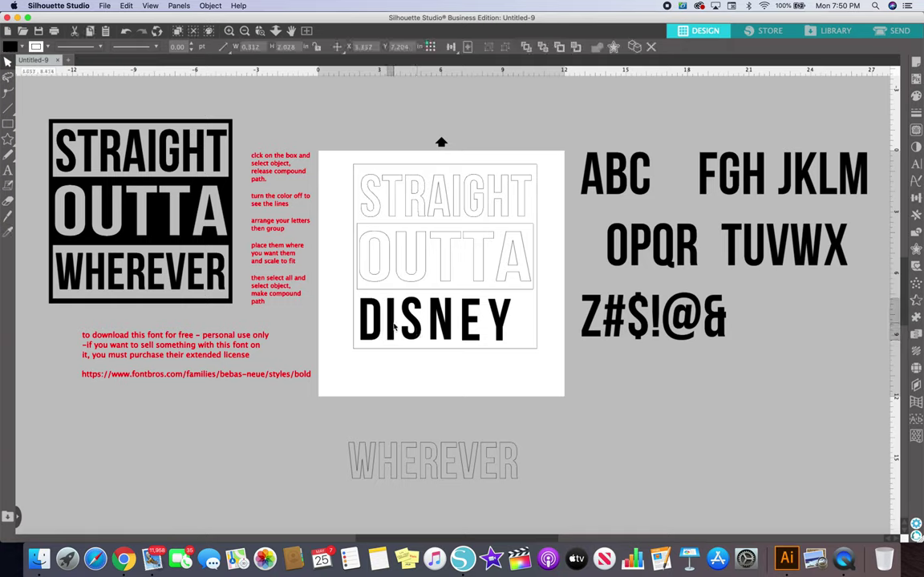
left_click(448, 325)
- Bottom-align the DISNEY letters and scale the word to 8.453 in wide
left_click_drag(518, 335, 364, 321)
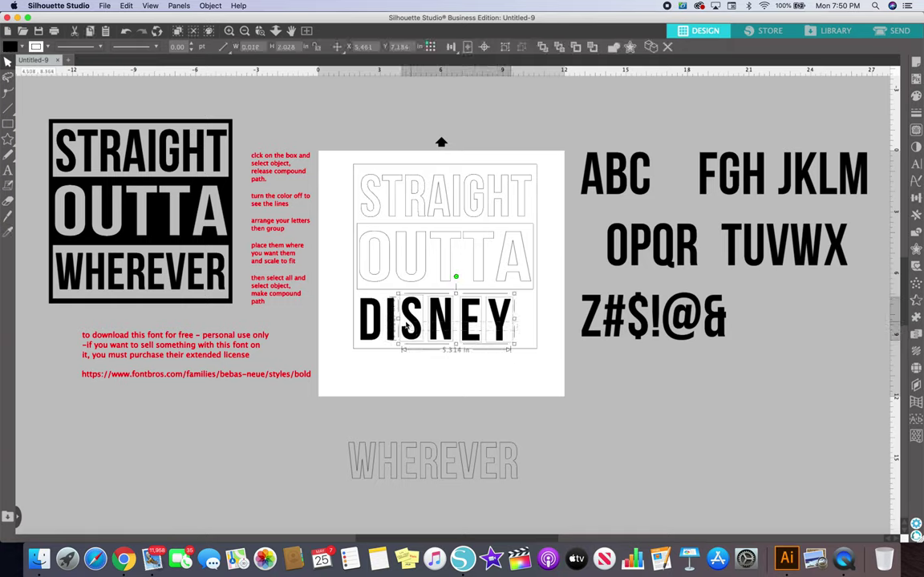
left_click(451, 46)
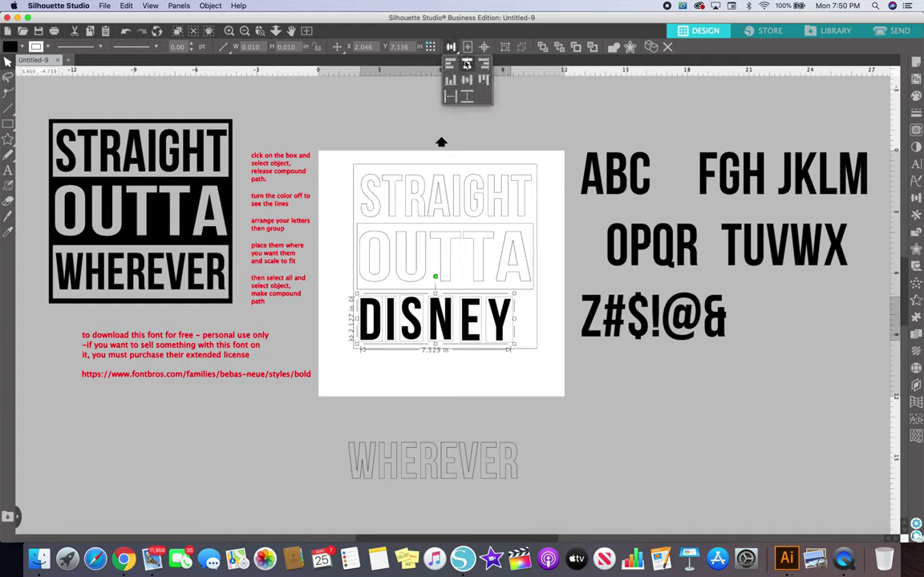
left_click(451, 81)
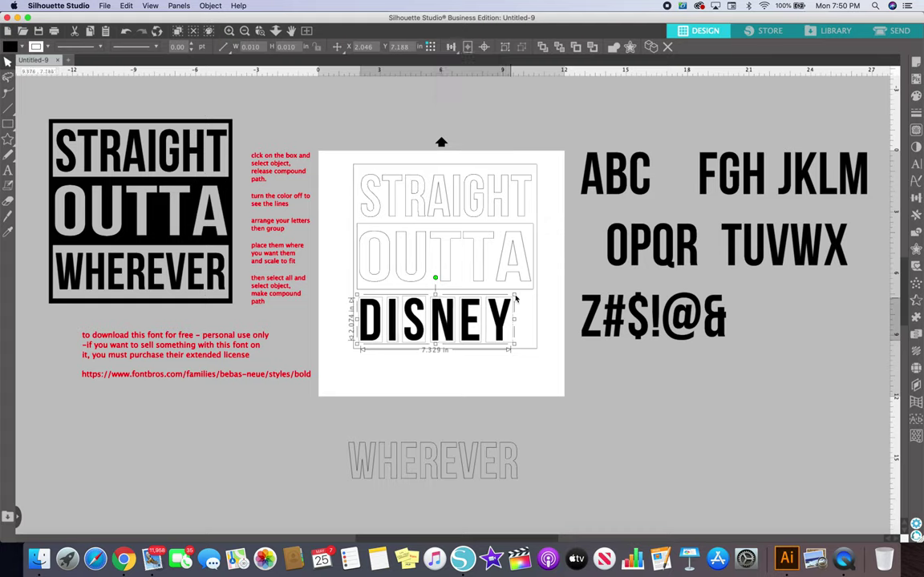
left_click_drag(514, 298, 531, 301)
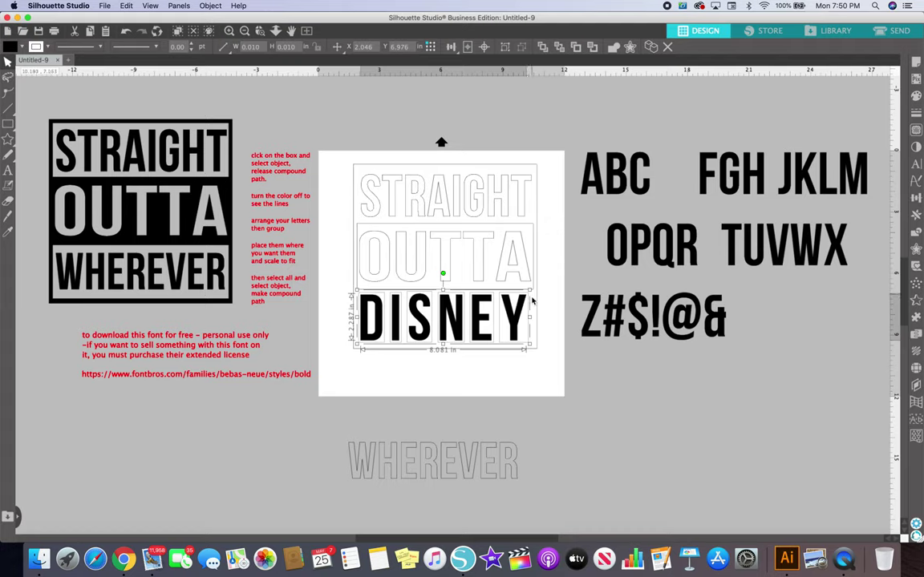
left_click_drag(529, 345, 536, 349)
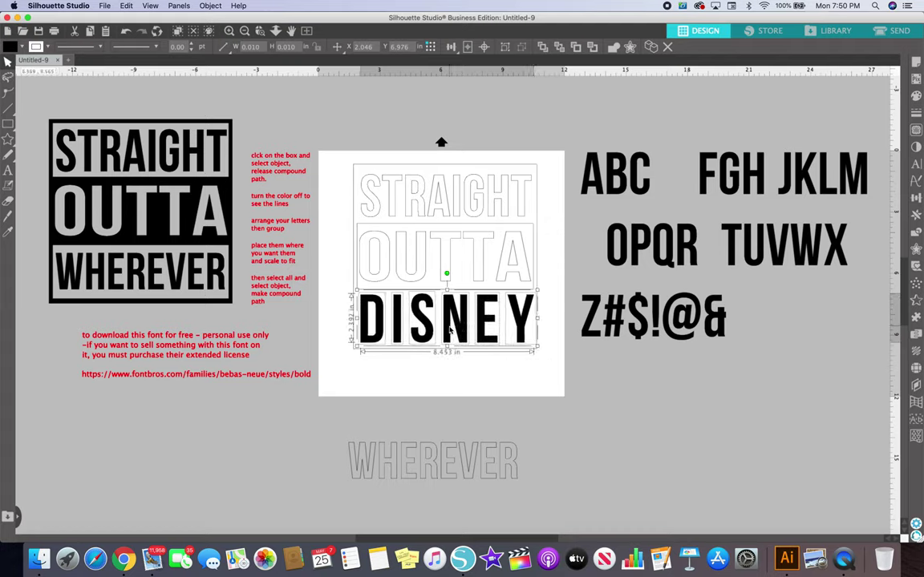
left_click(450, 397)
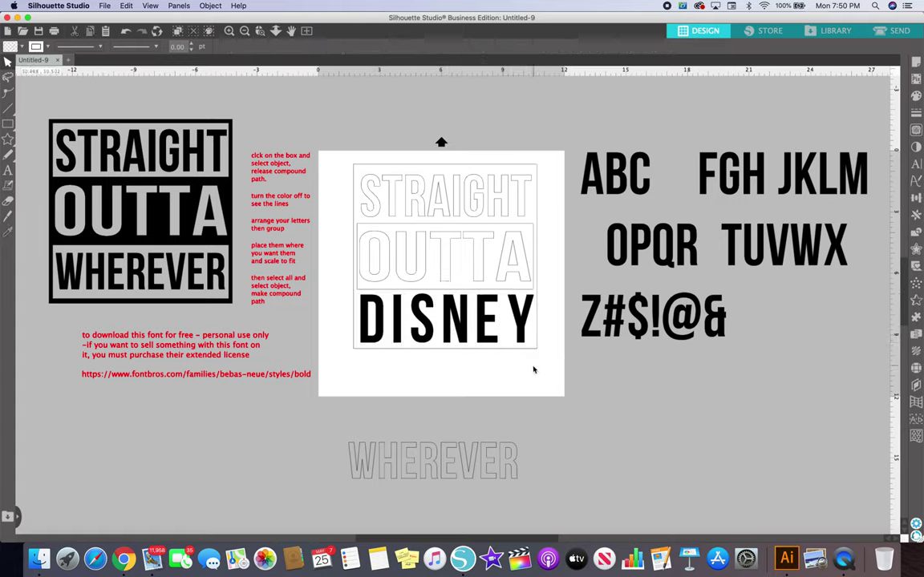
left_click(896, 37)
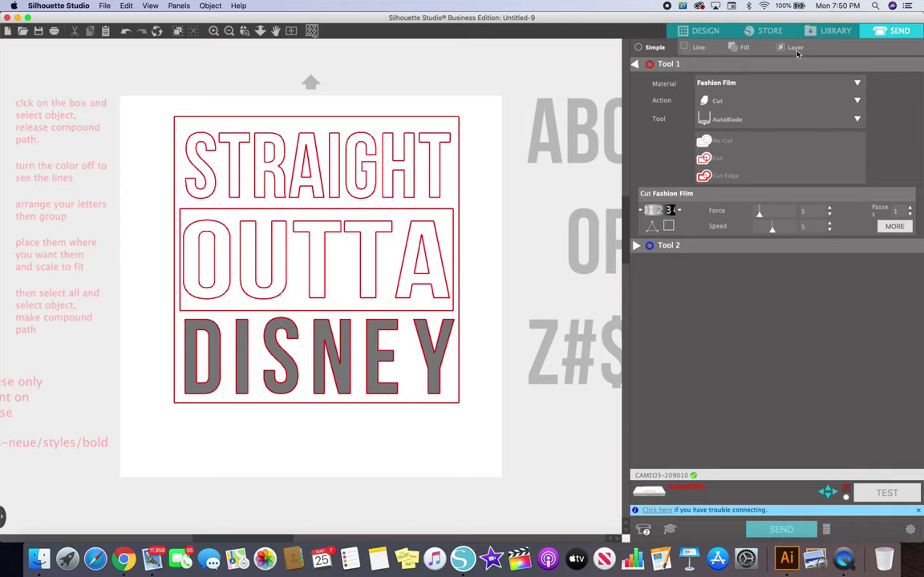
left_click(704, 31)
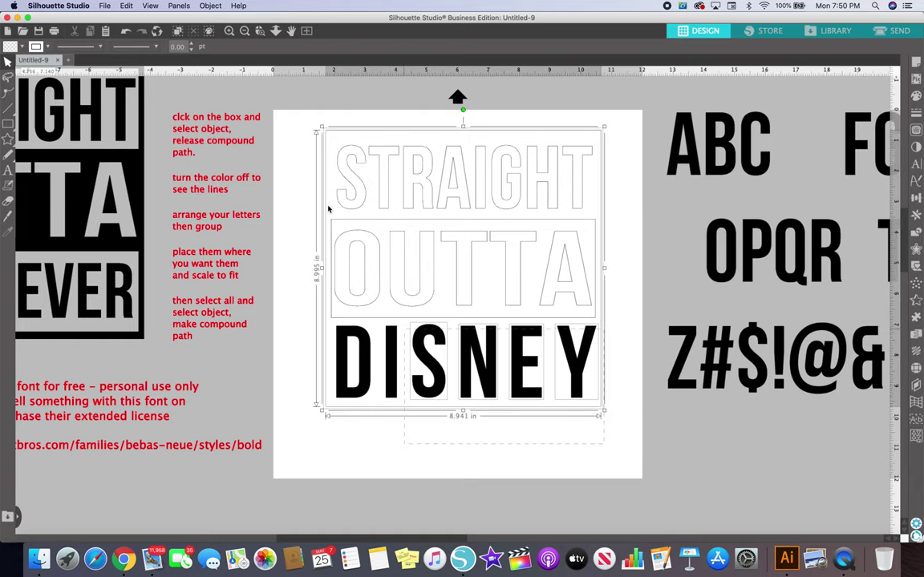
- Make the whole design one compound path filled black, leaving STRAIGHT OUTTA DISNEY knocked out
left_click_drag(604, 448, 276, 124)
left_click(211, 6)
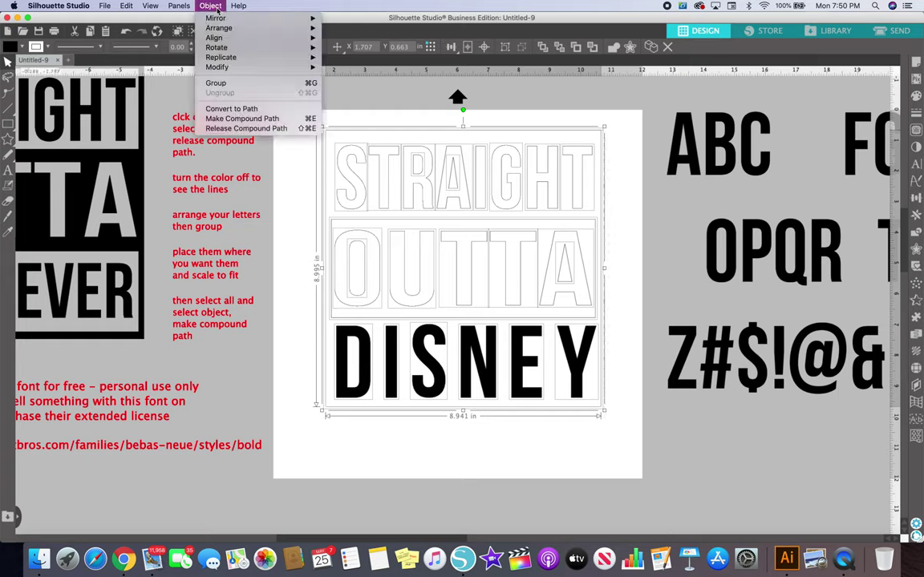
left_click(233, 119)
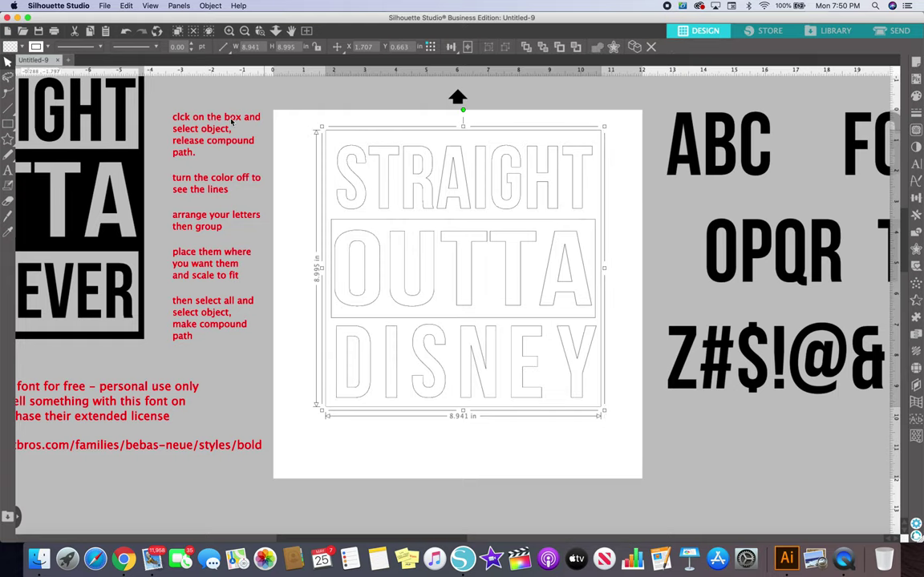
left_click(916, 96)
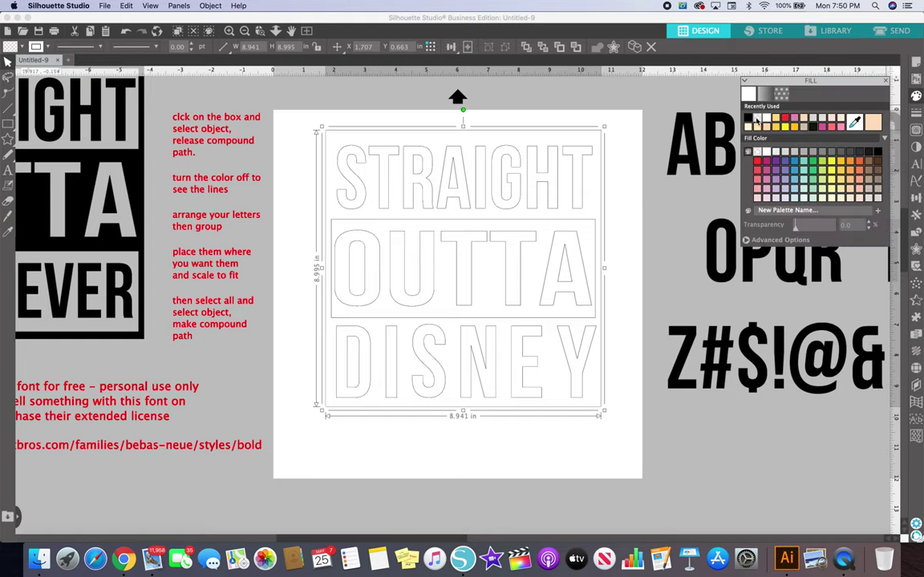
left_click(748, 119)
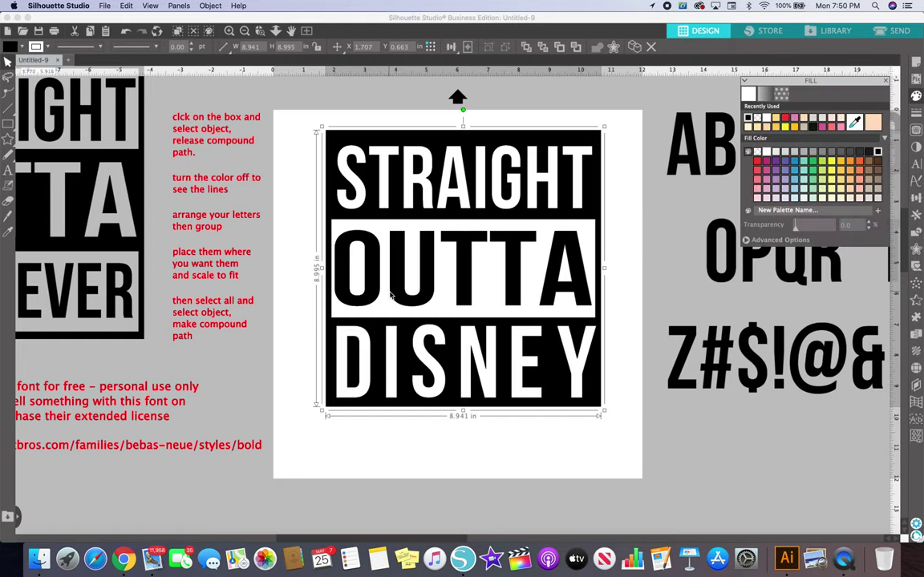
scroll(385, 289, "left", 4)
scroll(385, 289, "up", 2)
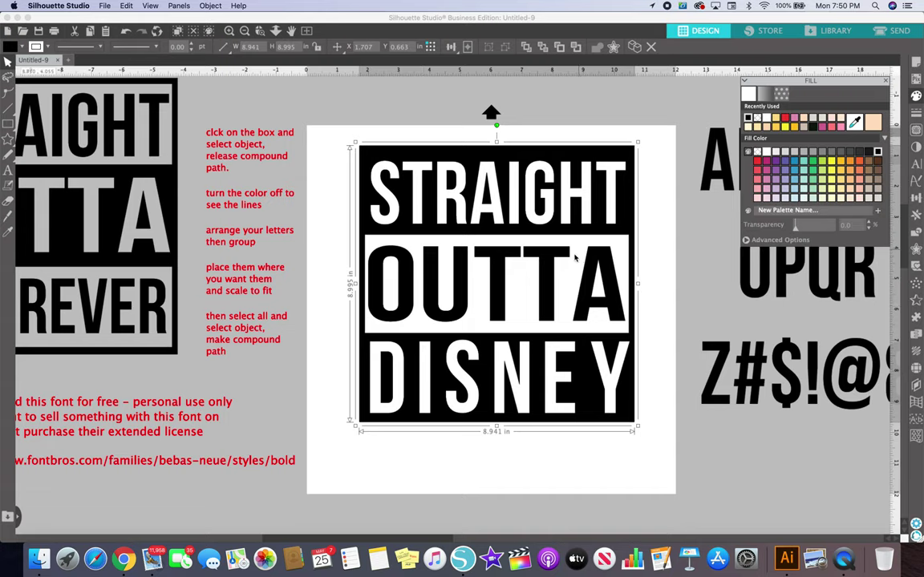
left_click(684, 246)
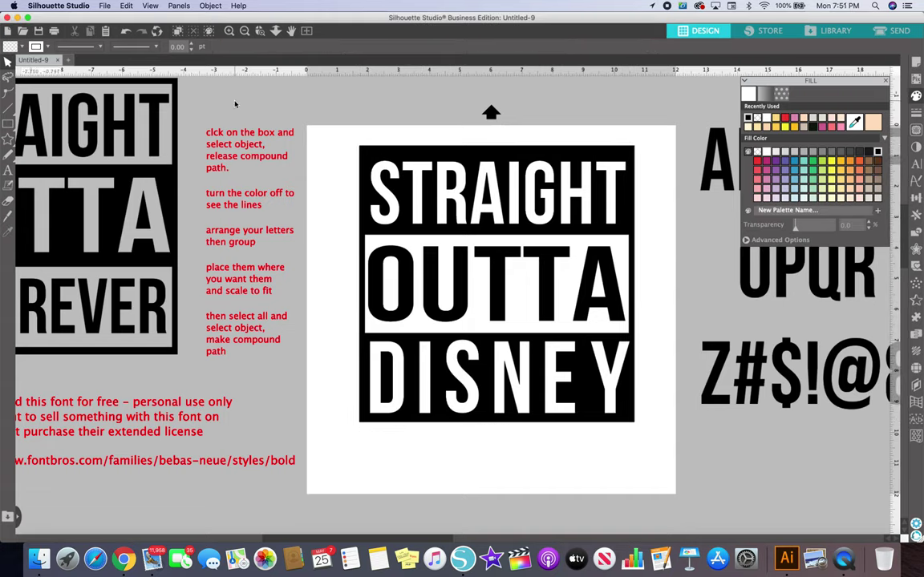
left_click(890, 30)
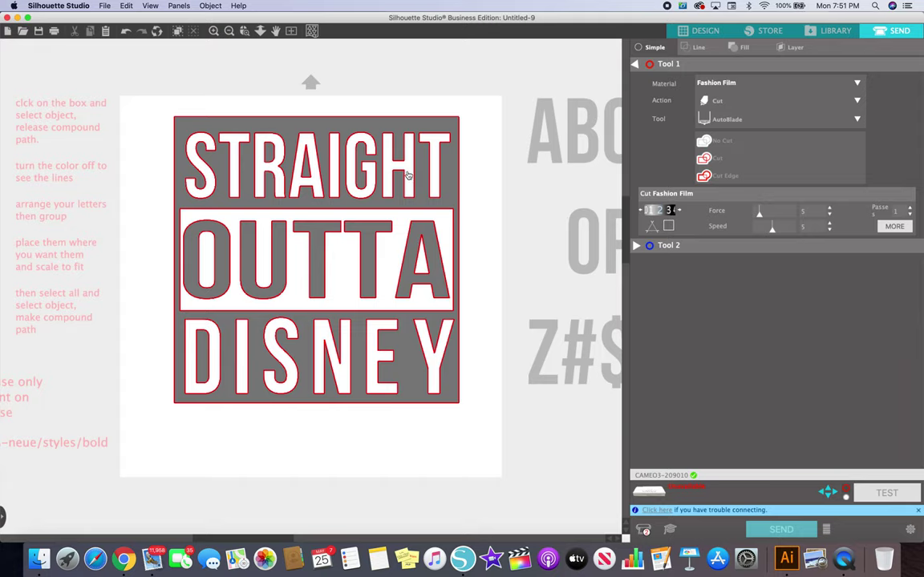
left_click(696, 31)
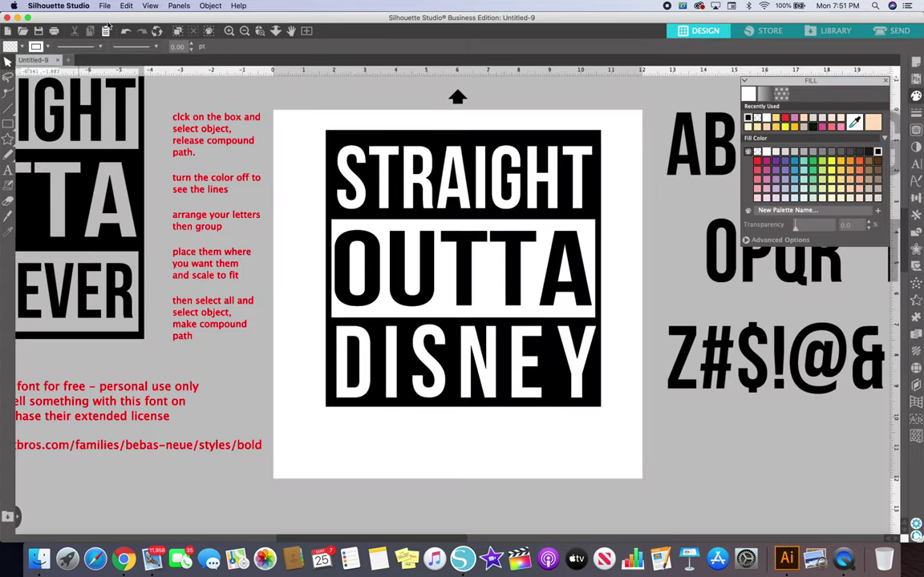
- Bring QuickTime Player forward with its Open File dialog showing the iCloud Desktop folder
left_click(844, 558)
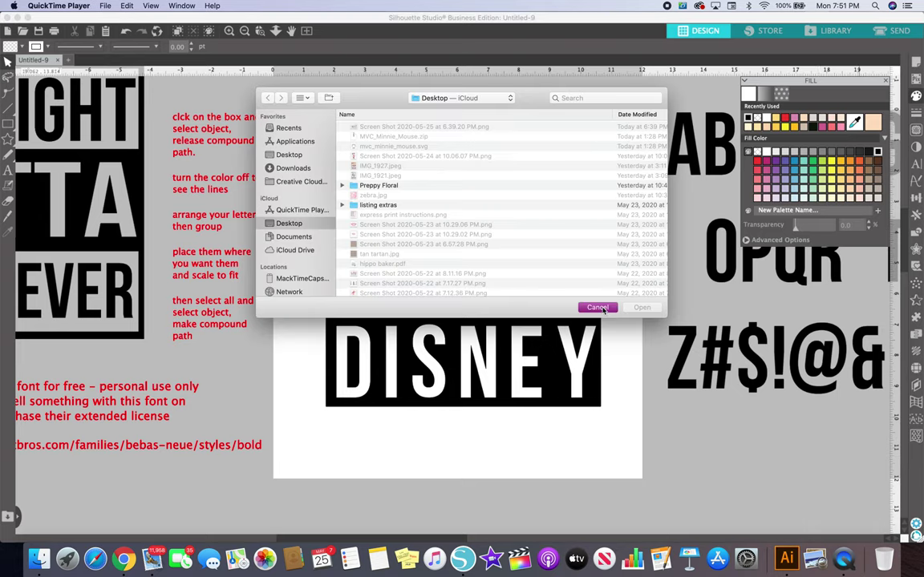
left_click(597, 307)
left_click(106, 6)
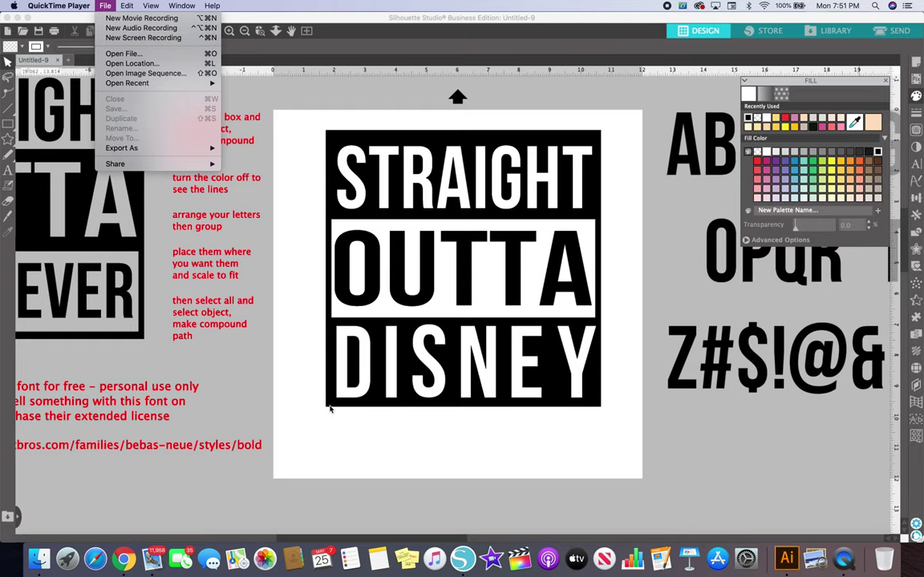
left_click(842, 559)
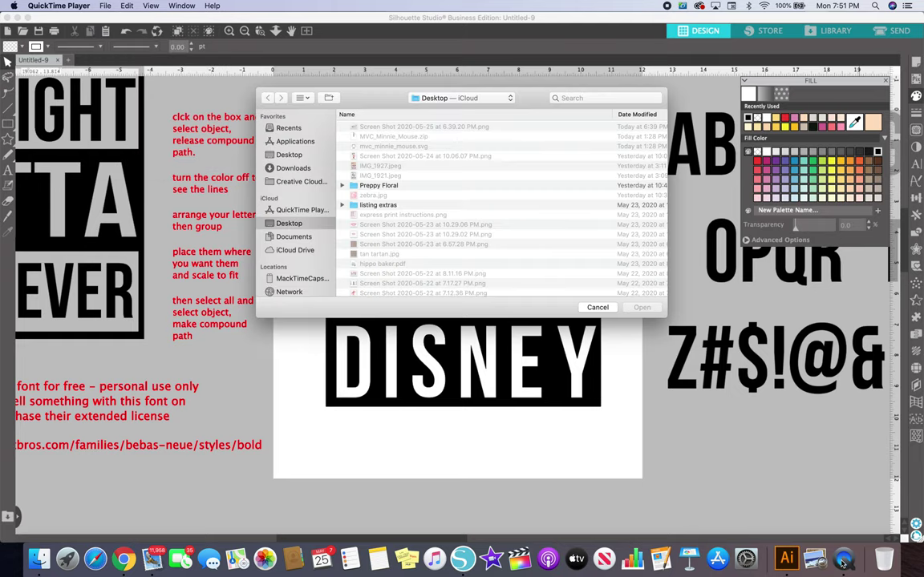
right_click(842, 559)
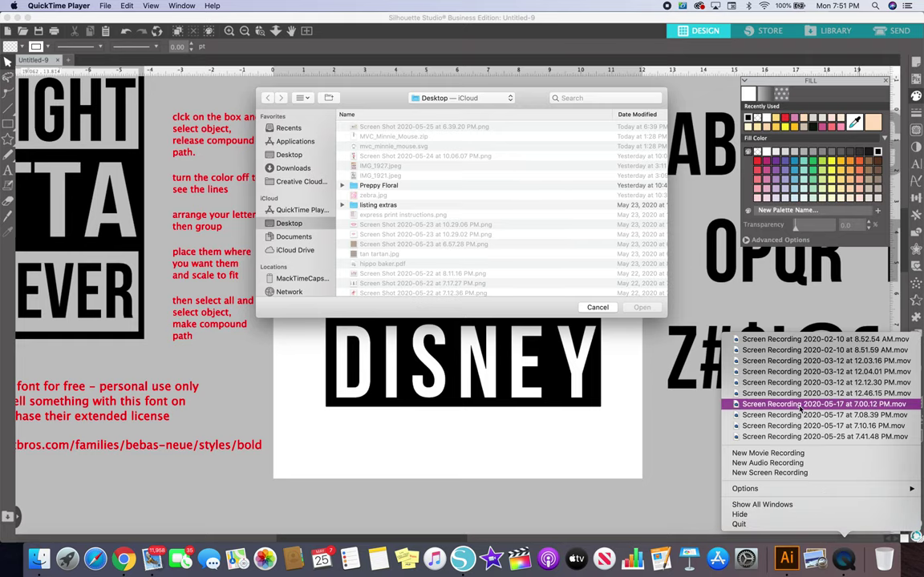
left_click(696, 282)
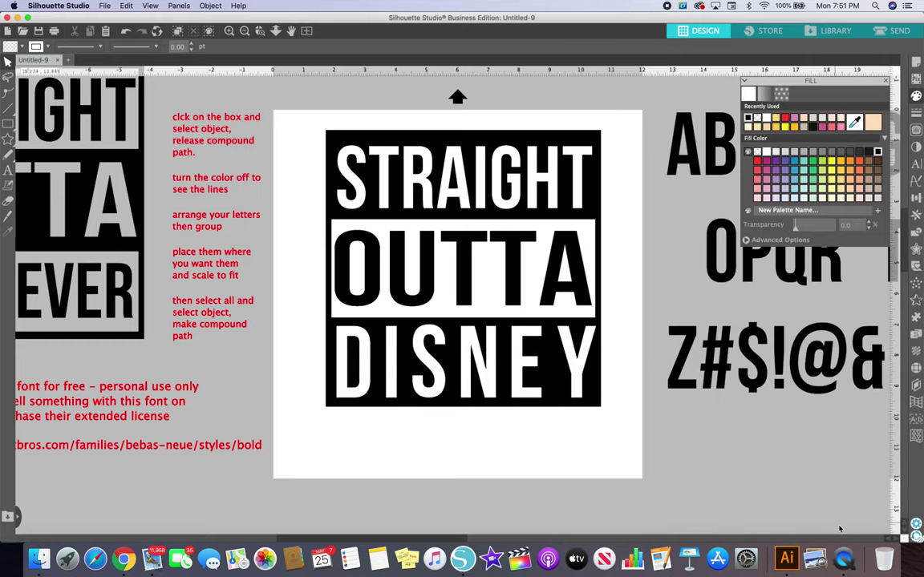
left_click(843, 559)
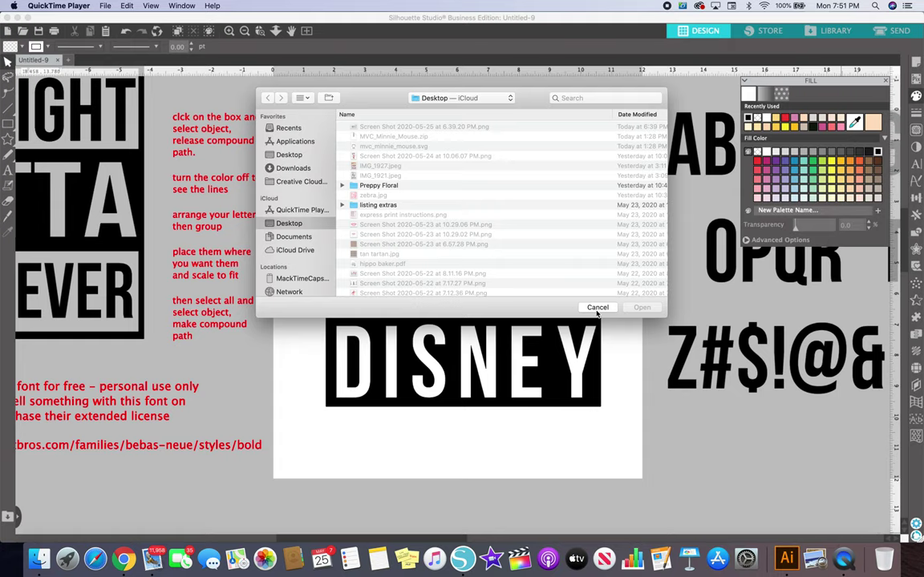